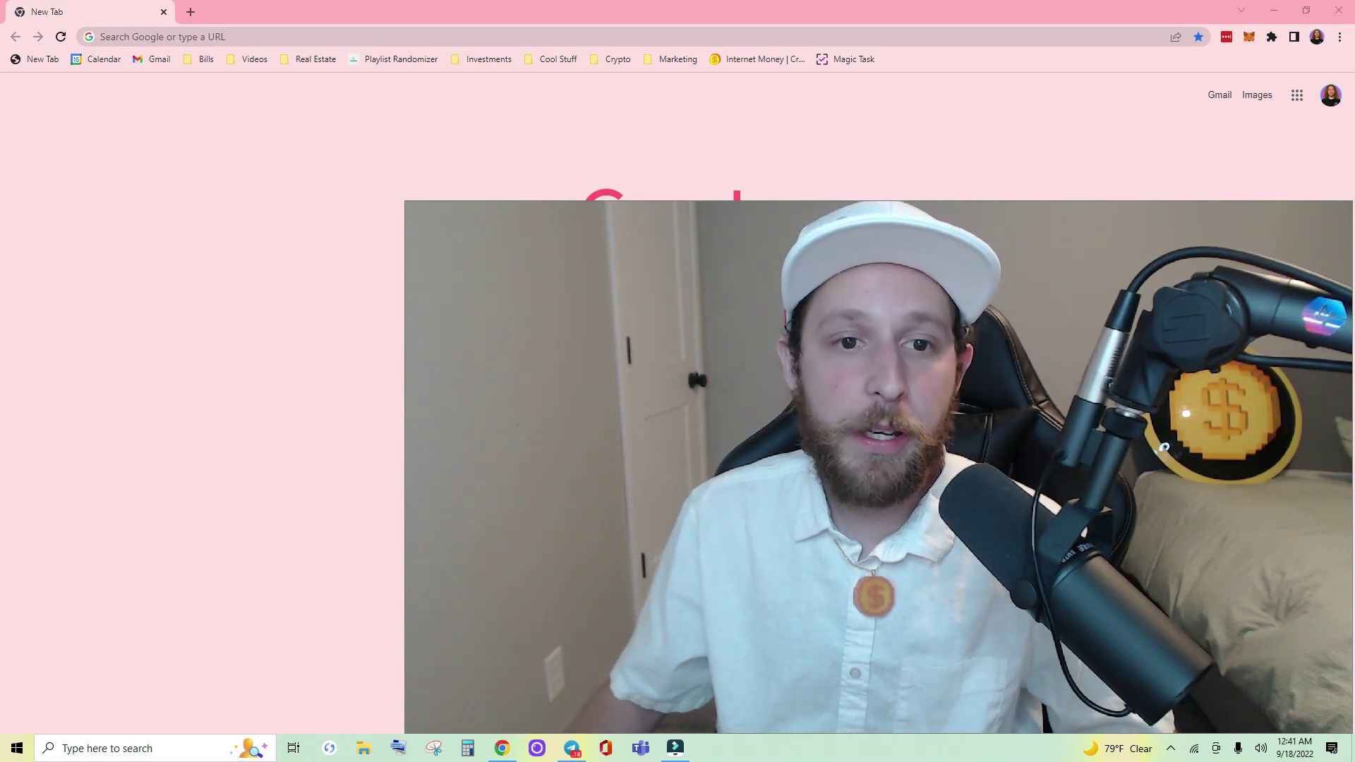
- Load the app.icosa.pro/apps/hex page and bring up the wallet connection choices
drag(407, 203, 1018, 512)
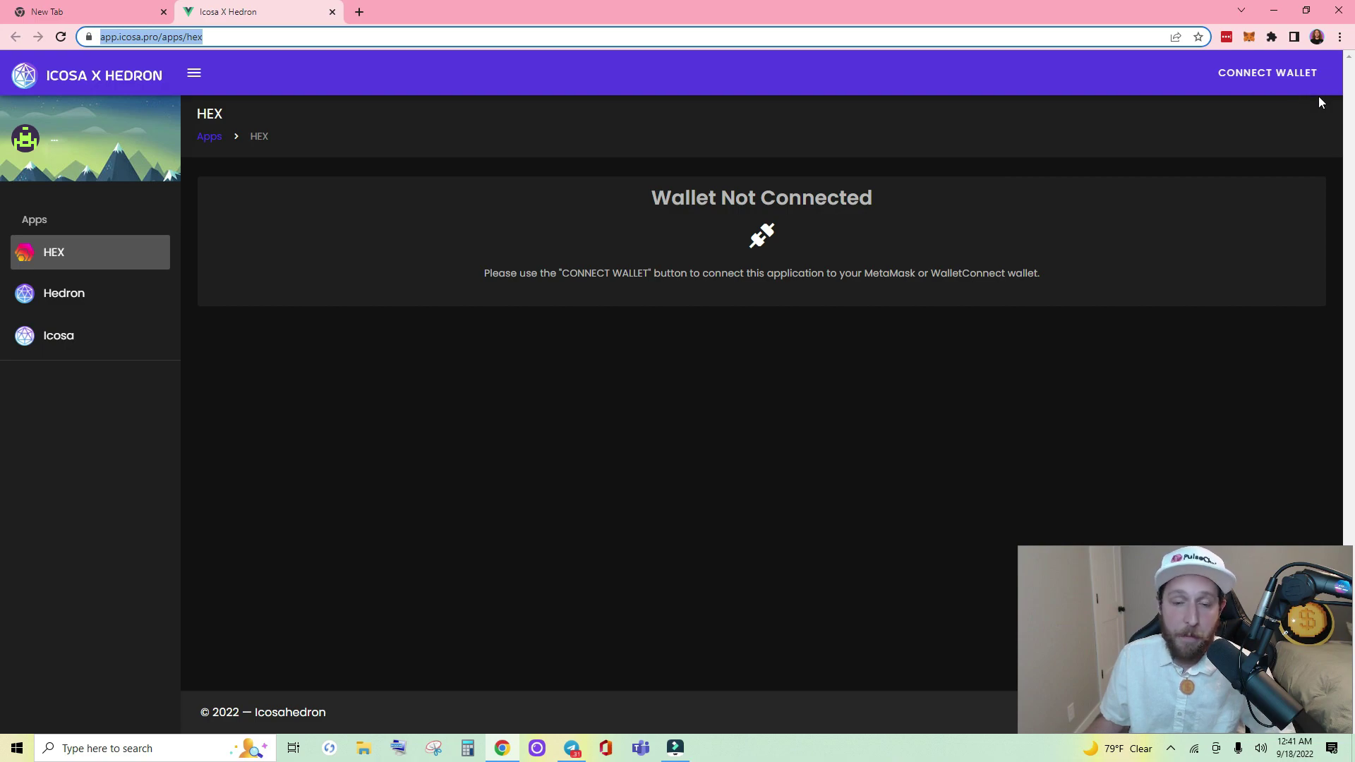
click(1286, 78)
- Connect through MetaMask and unlock it with the wallet password, re-entering it after a rejection
click(1261, 112)
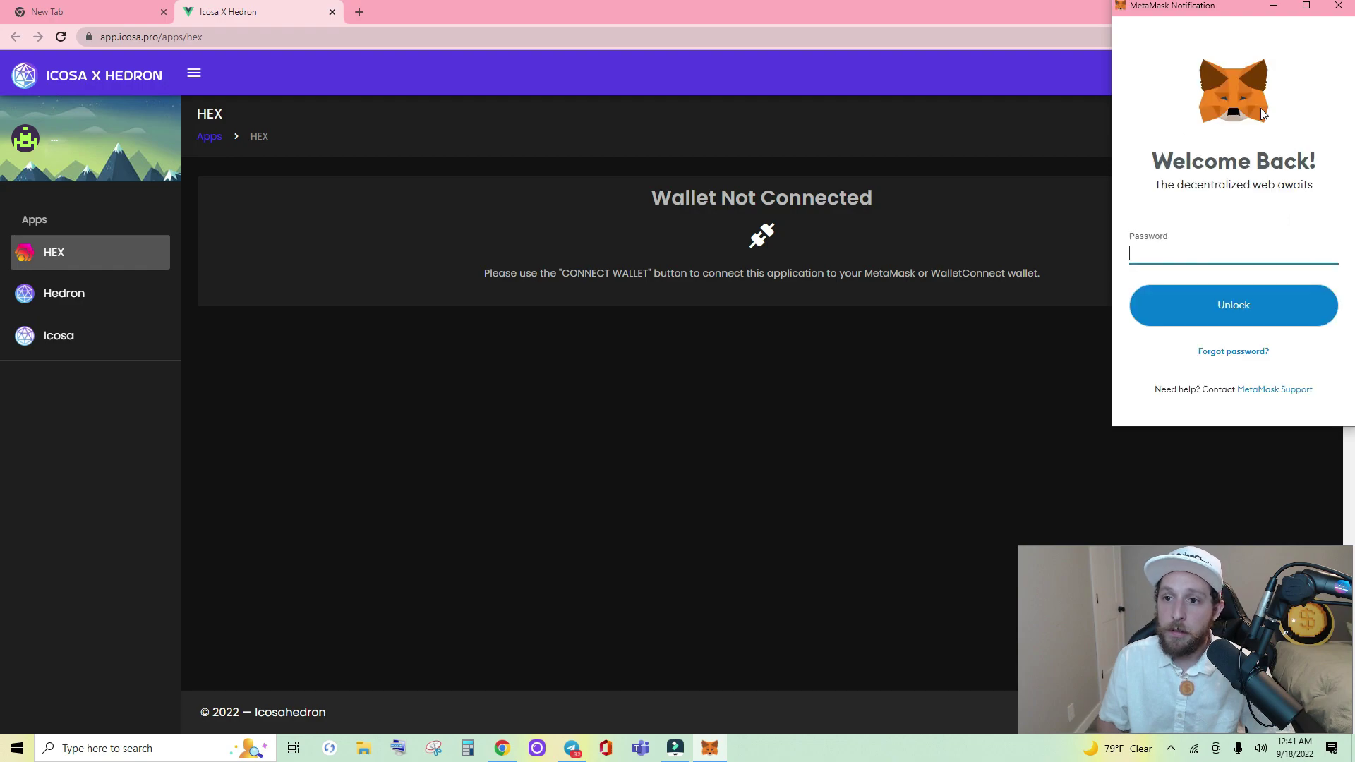
text(•••)
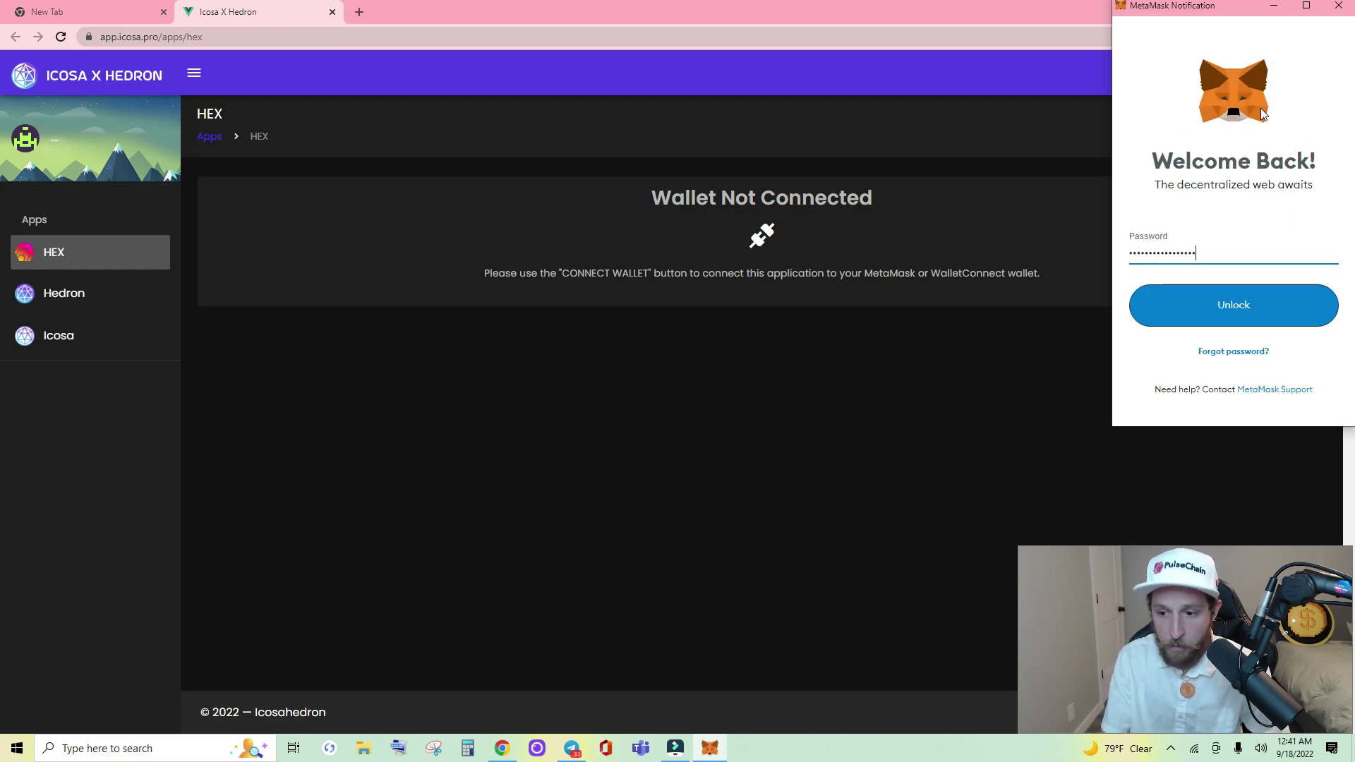
key(Return)
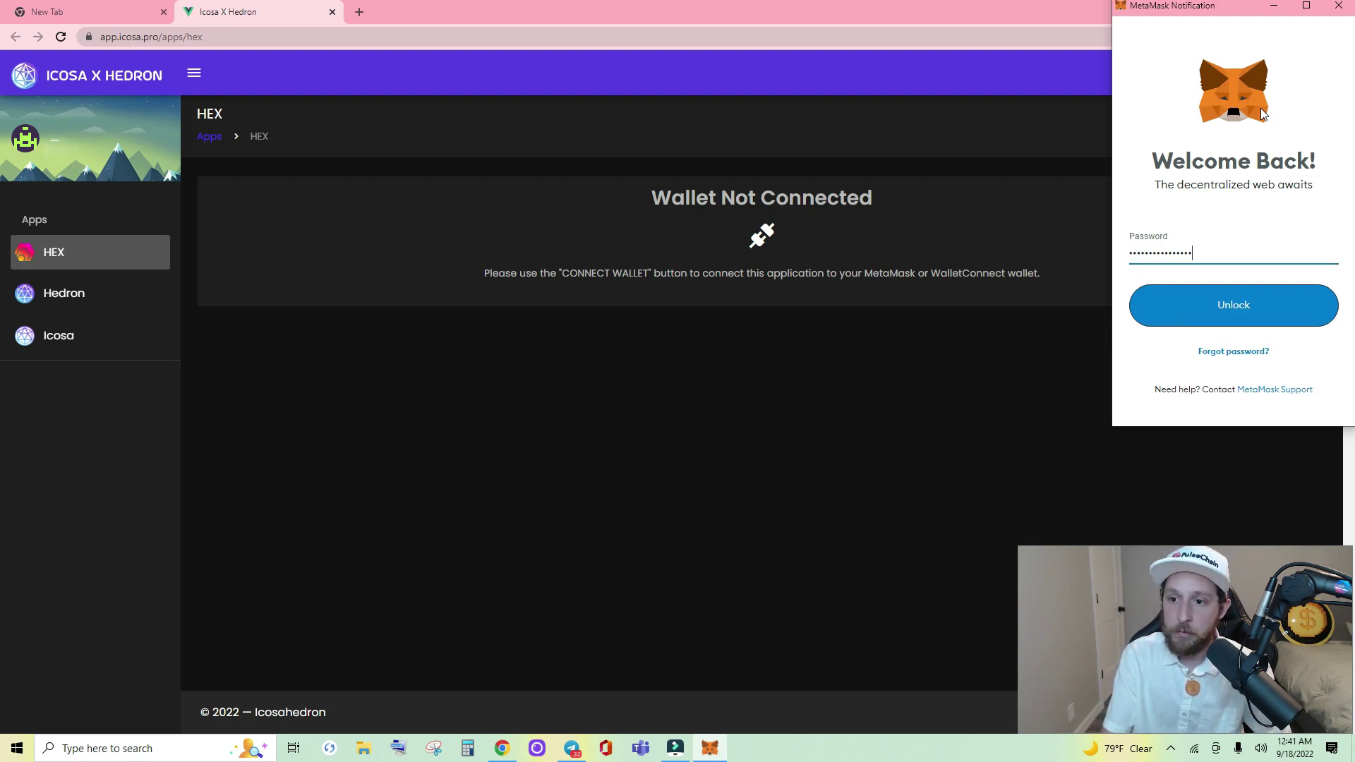
key(BackSpace)
key(BackSpace)
key(BackSpace)
key(BackSpace)
key(BackSpace)
key(BackSpace)
key(BackSpace)
key(BackSpace)
key(BackSpace)
key(BackSpace)
key(BackSpace)
key(BackSpace)
key(BackSpace)
key(BackSpace)
key(BackSpace)
key(BackSpace)
key(BackSpace)
text(•••••••••••••)
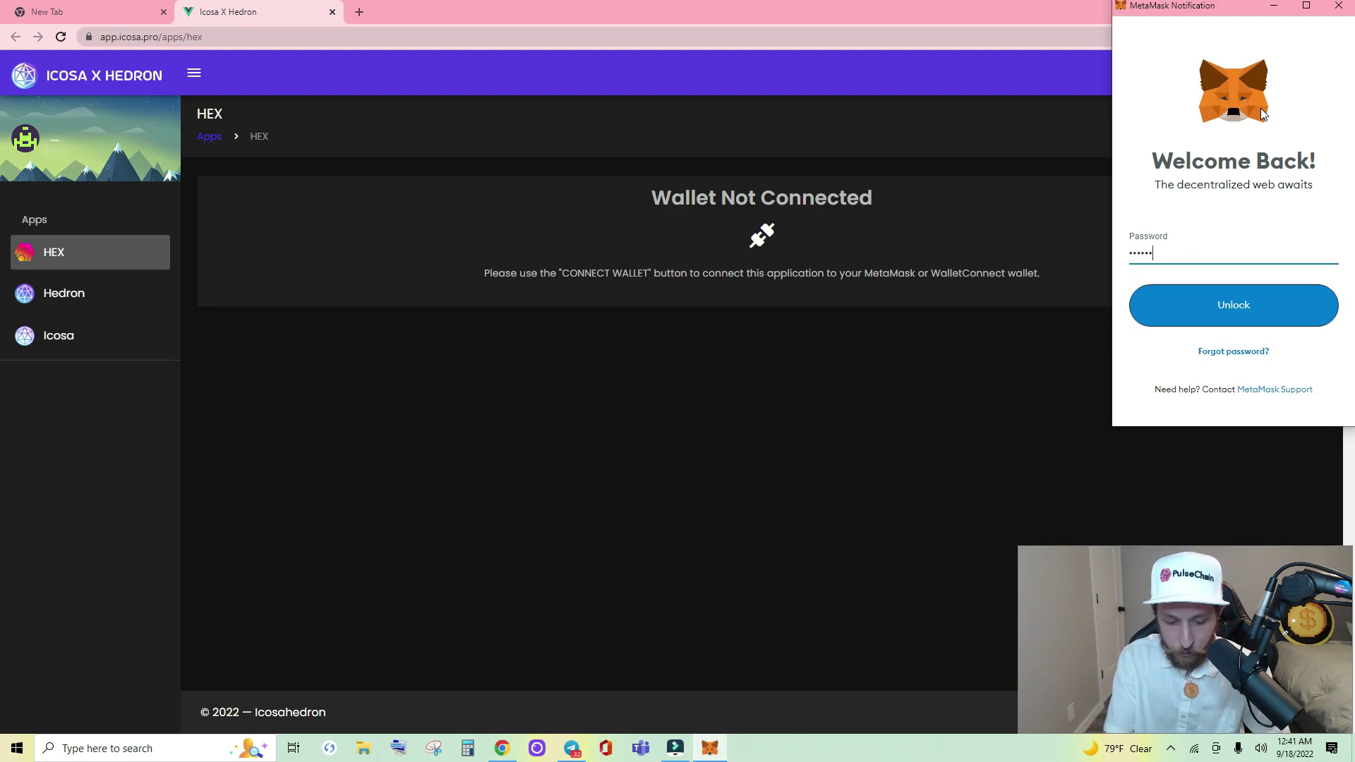
text(••••)
key(Return)
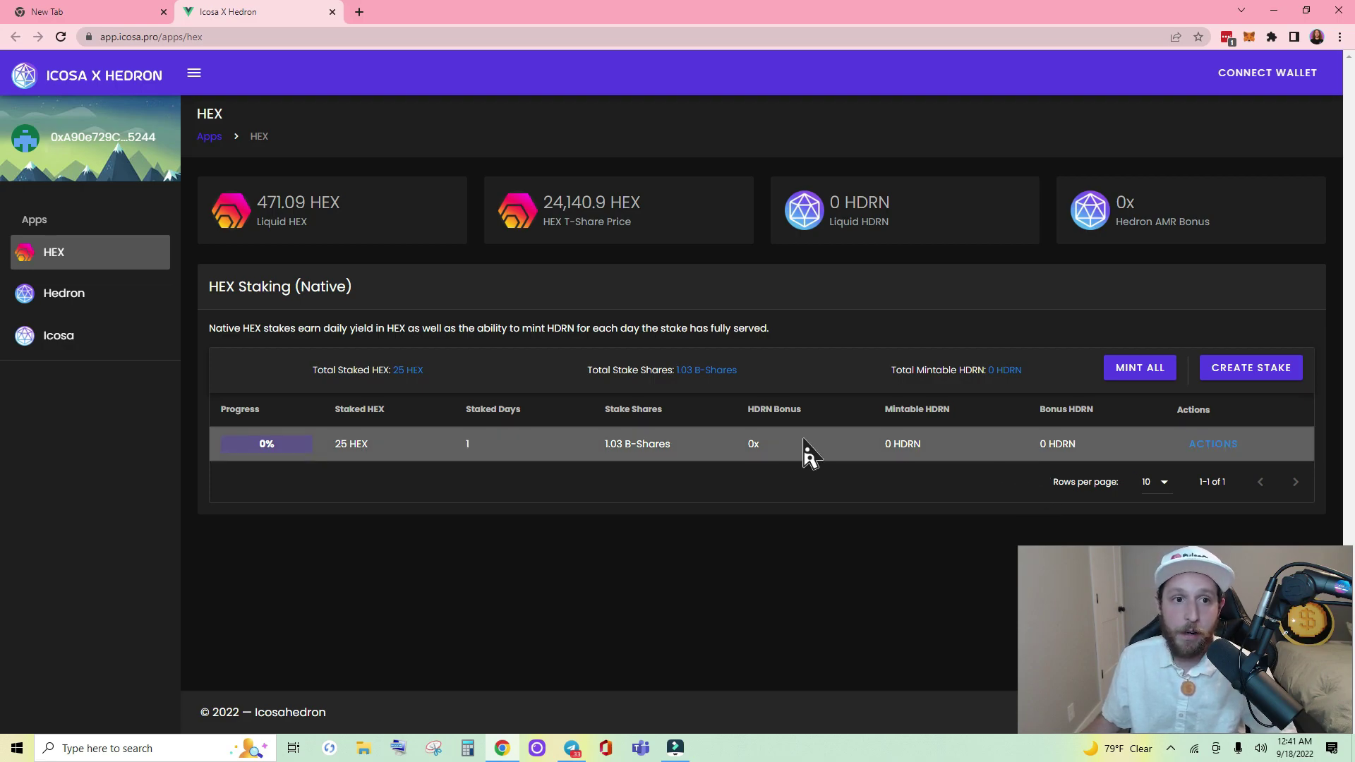
- Reconnect via MetaMask, close the spare New Tab and reload app.icosa.pro
click(1268, 89)
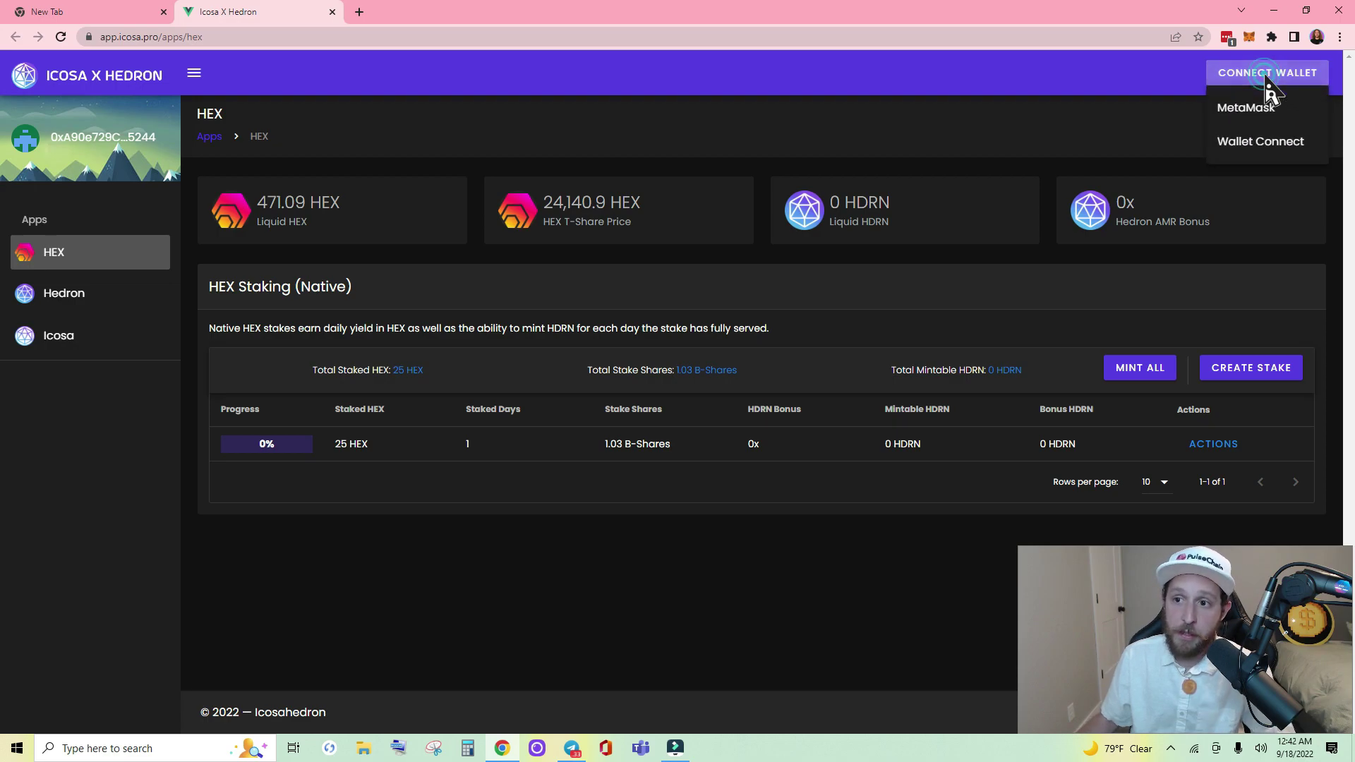
click(1261, 116)
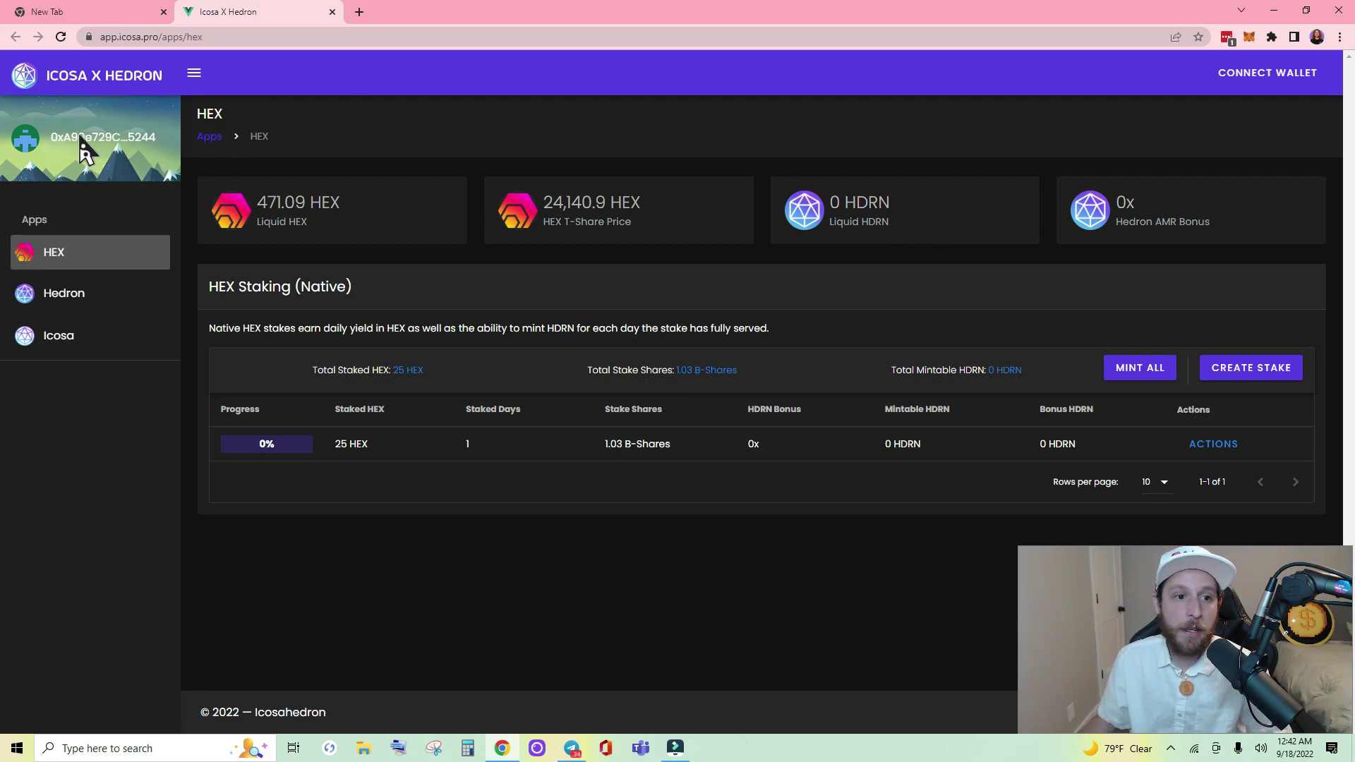
click(163, 11)
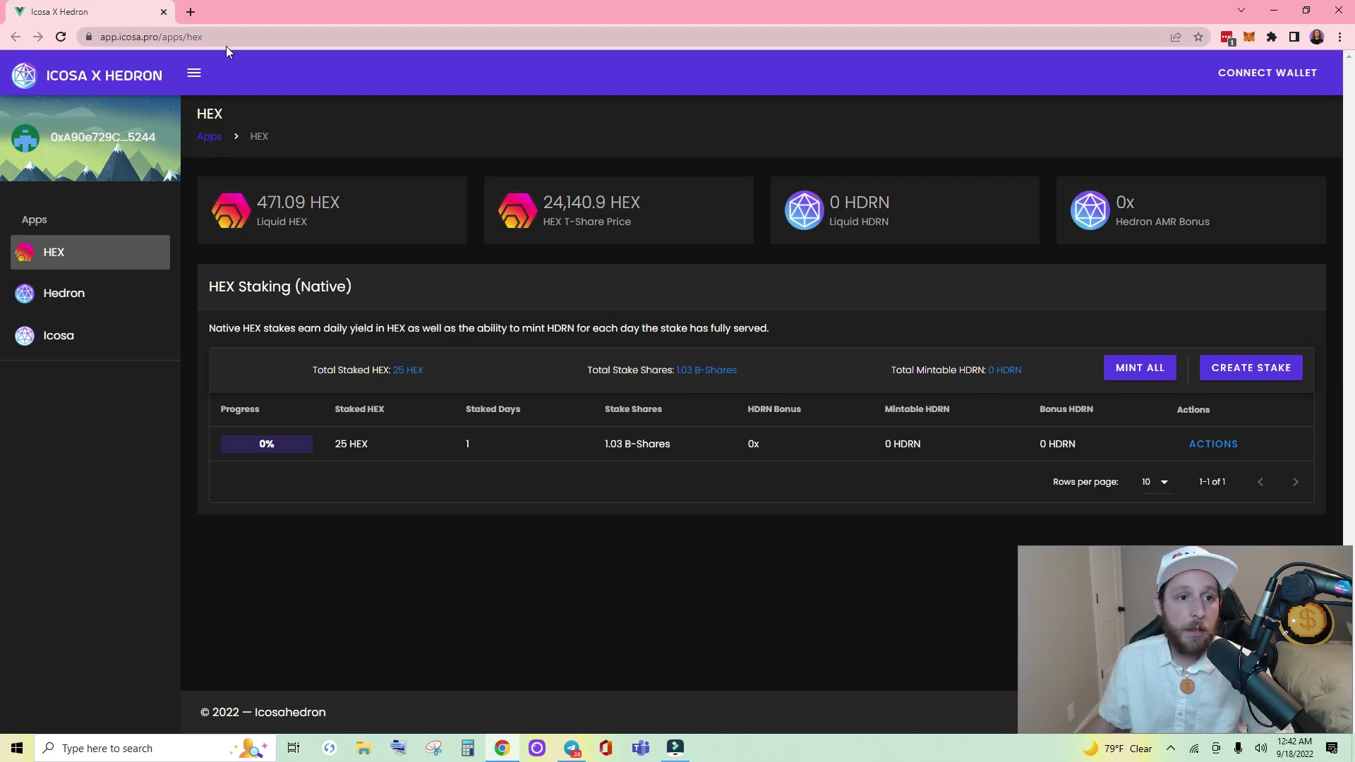
drag(226, 37, 163, 39)
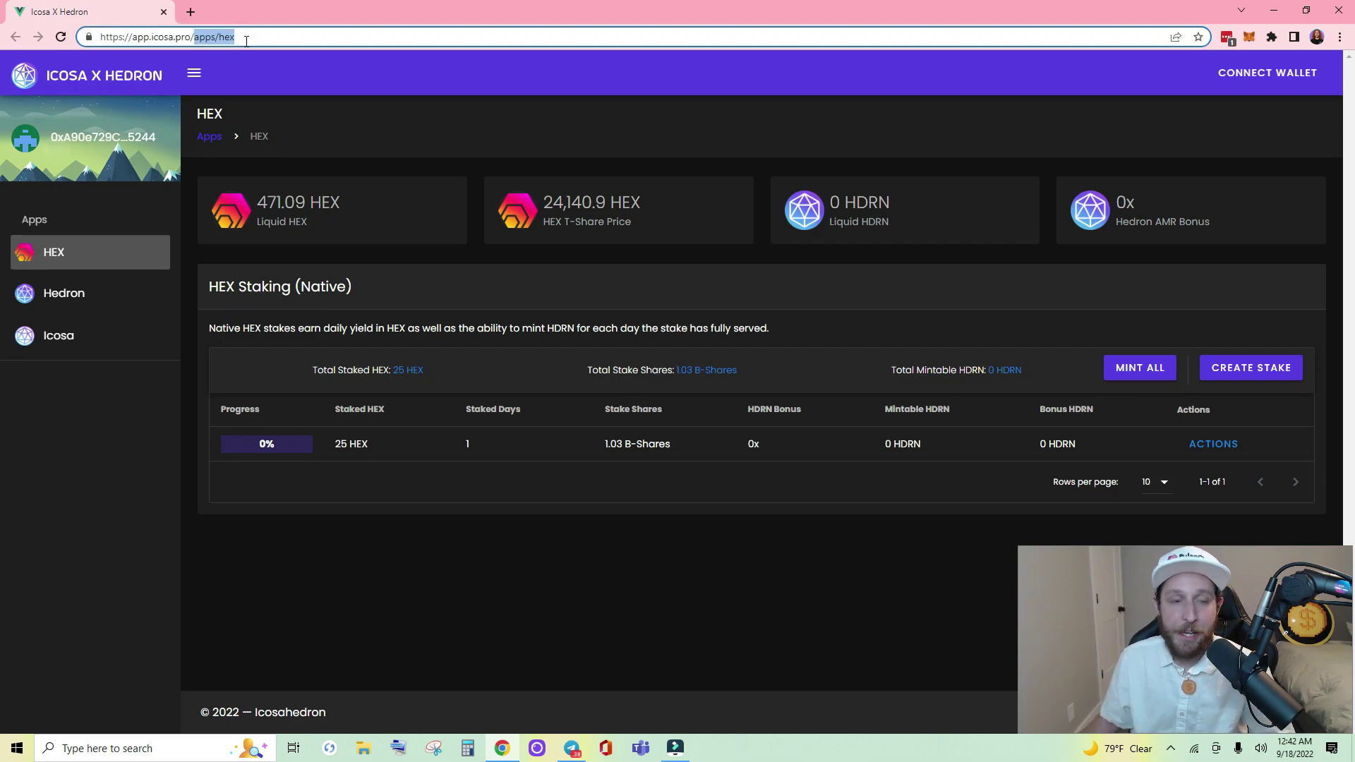
key(BackSpace)
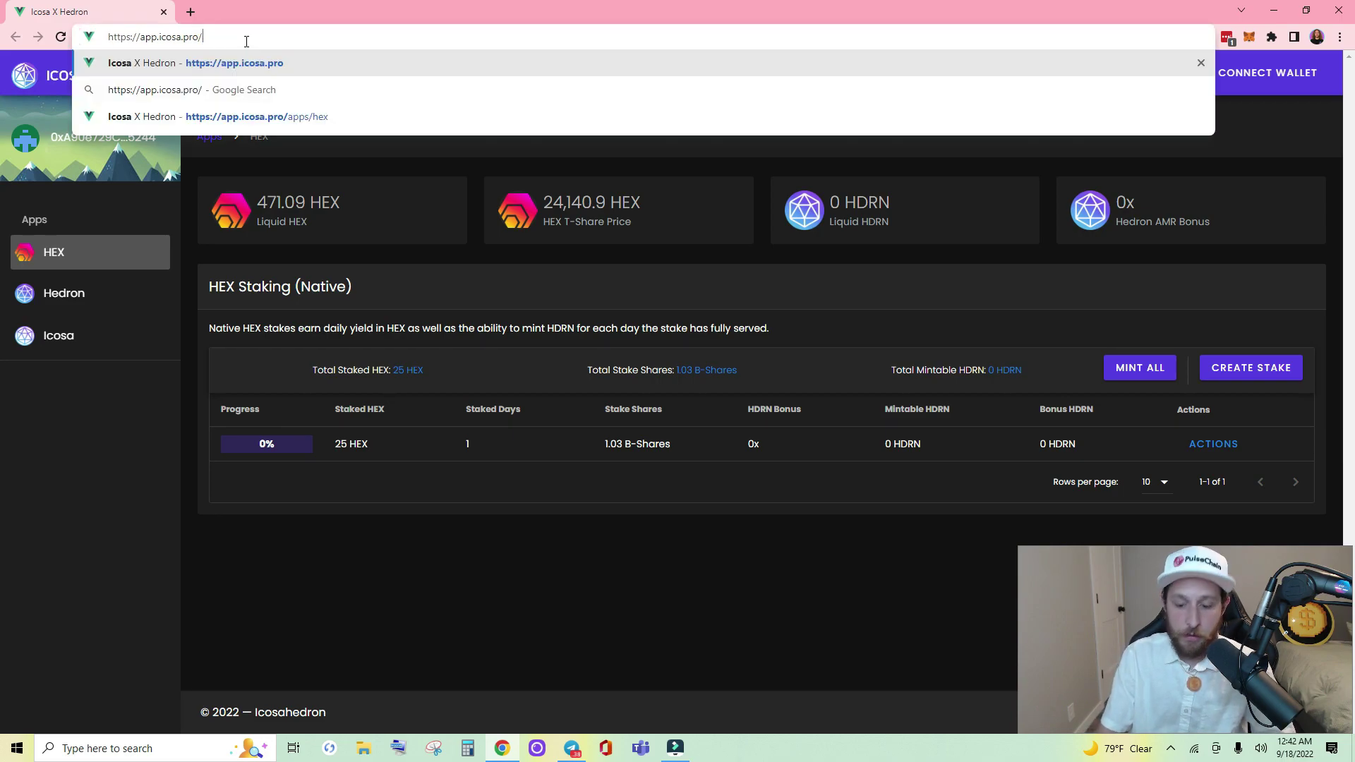
key(Return)
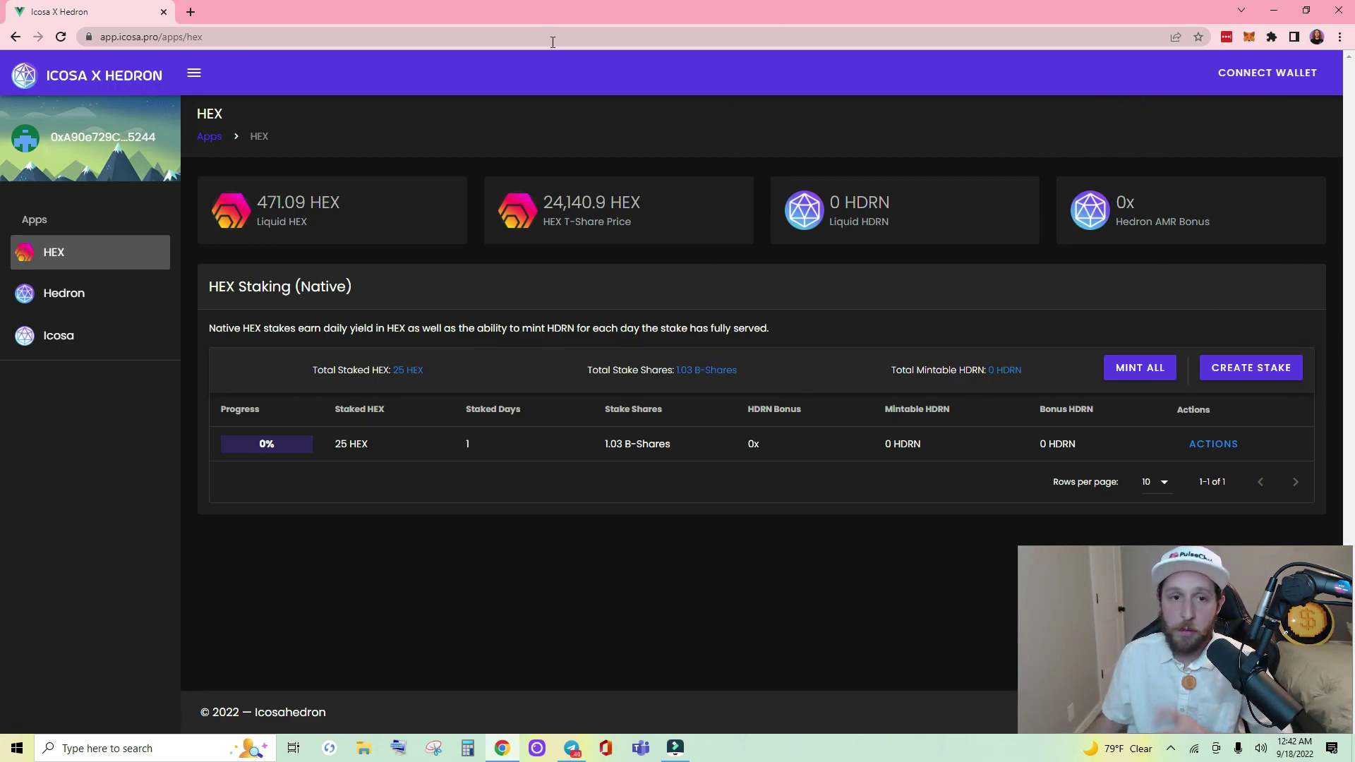
- Replace the page address with google.com and load it
click(432, 37)
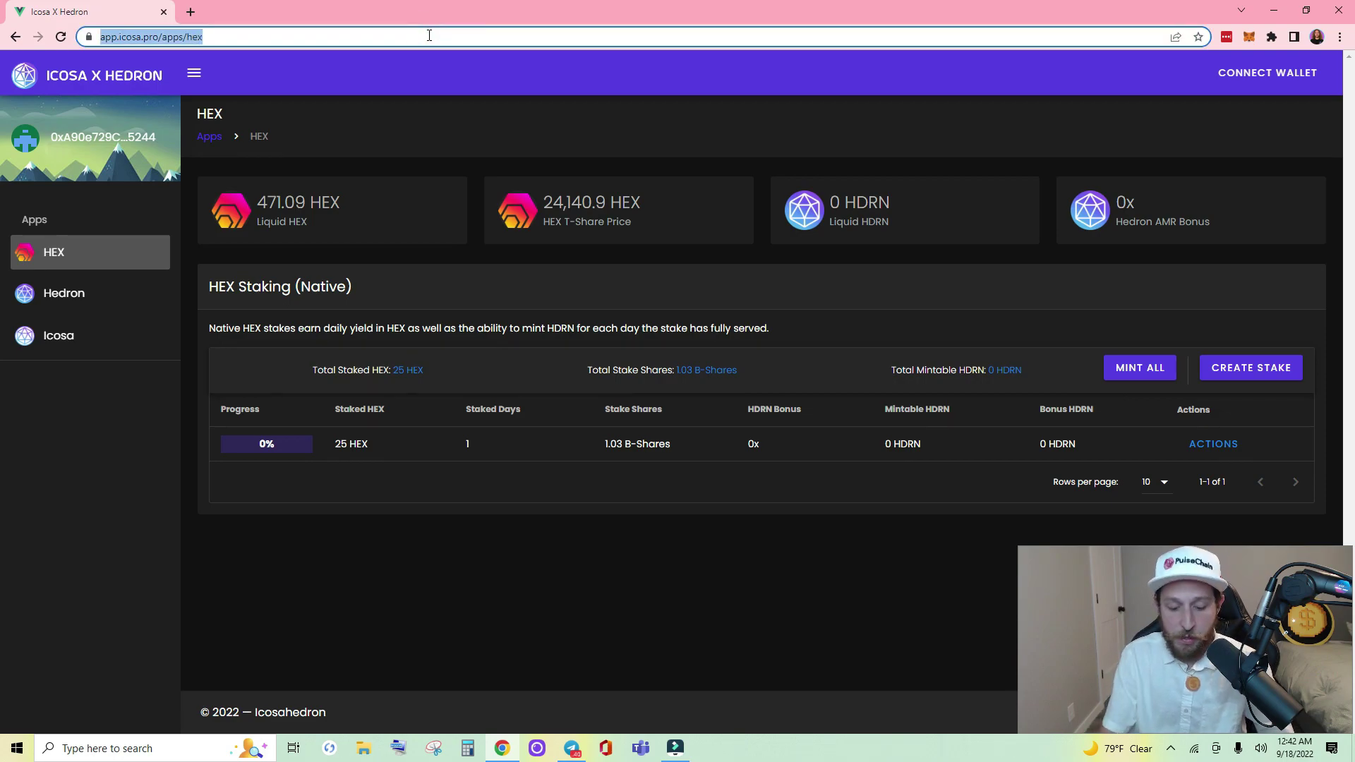
text(goo)
key(Return)
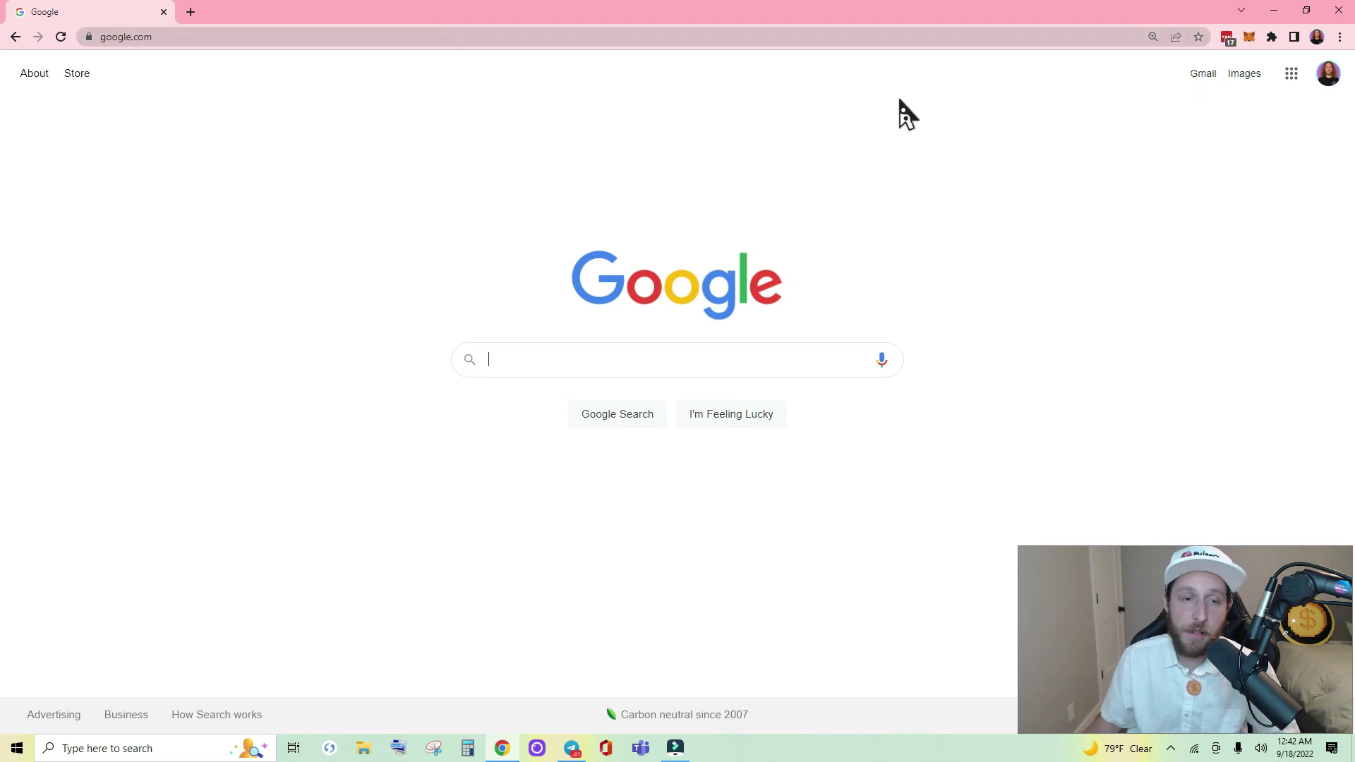
- Clear Chrome's browsing history, cookies and cached files, then close and relaunch Chrome
click(1340, 37)
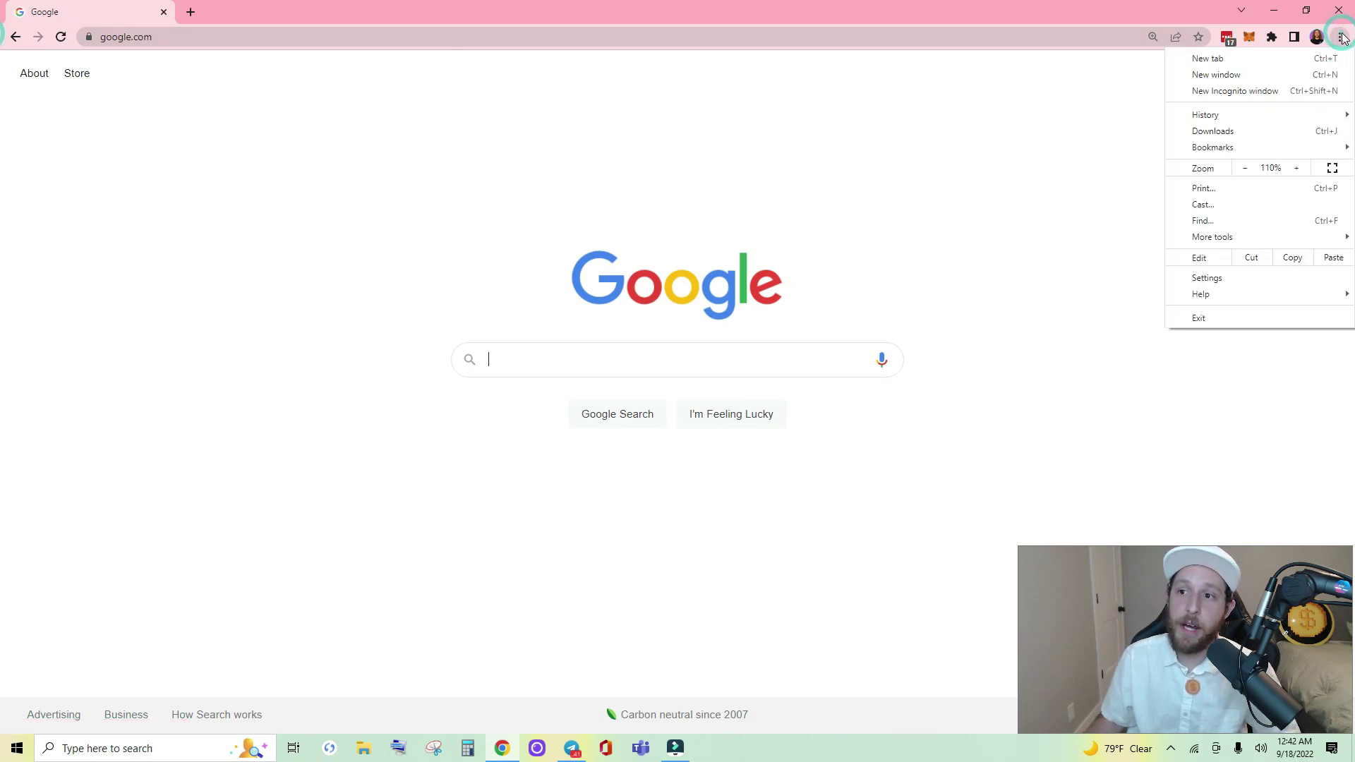
click(1208, 278)
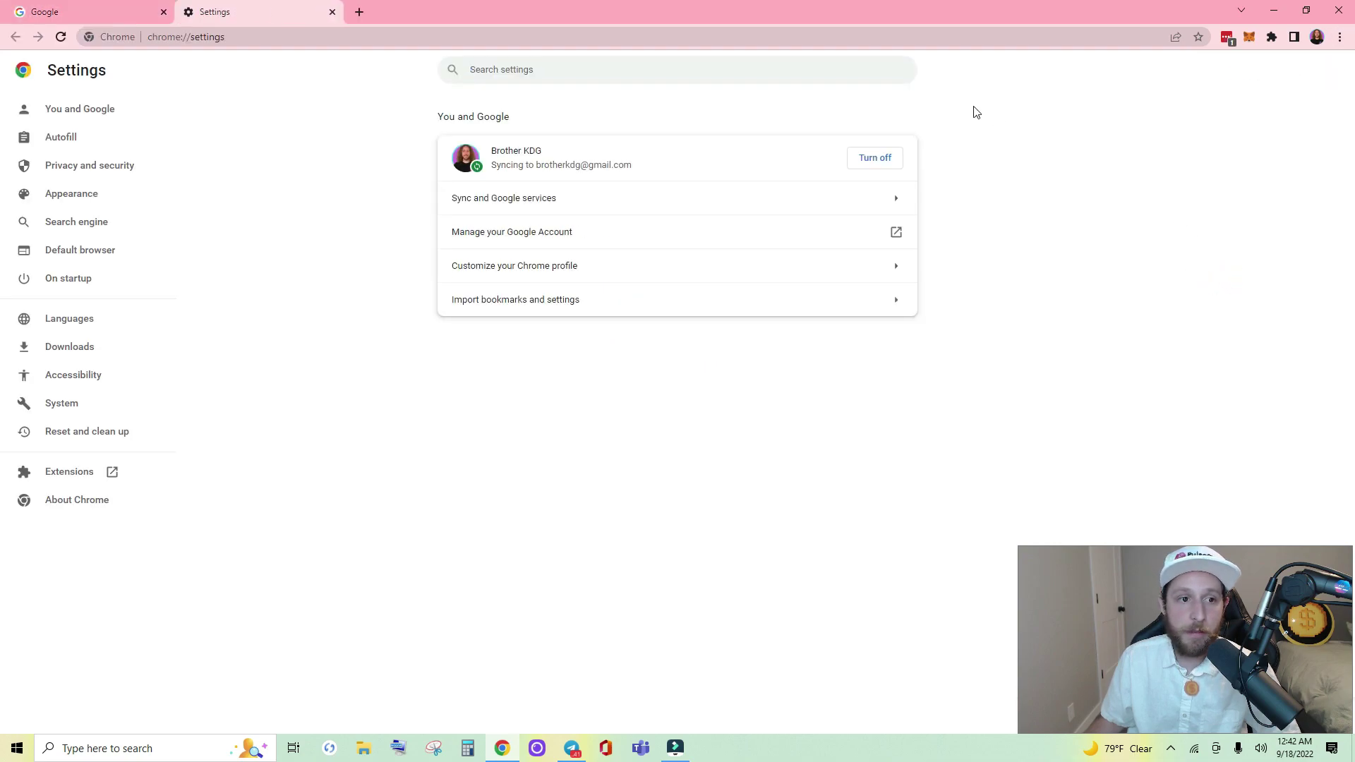
click(117, 178)
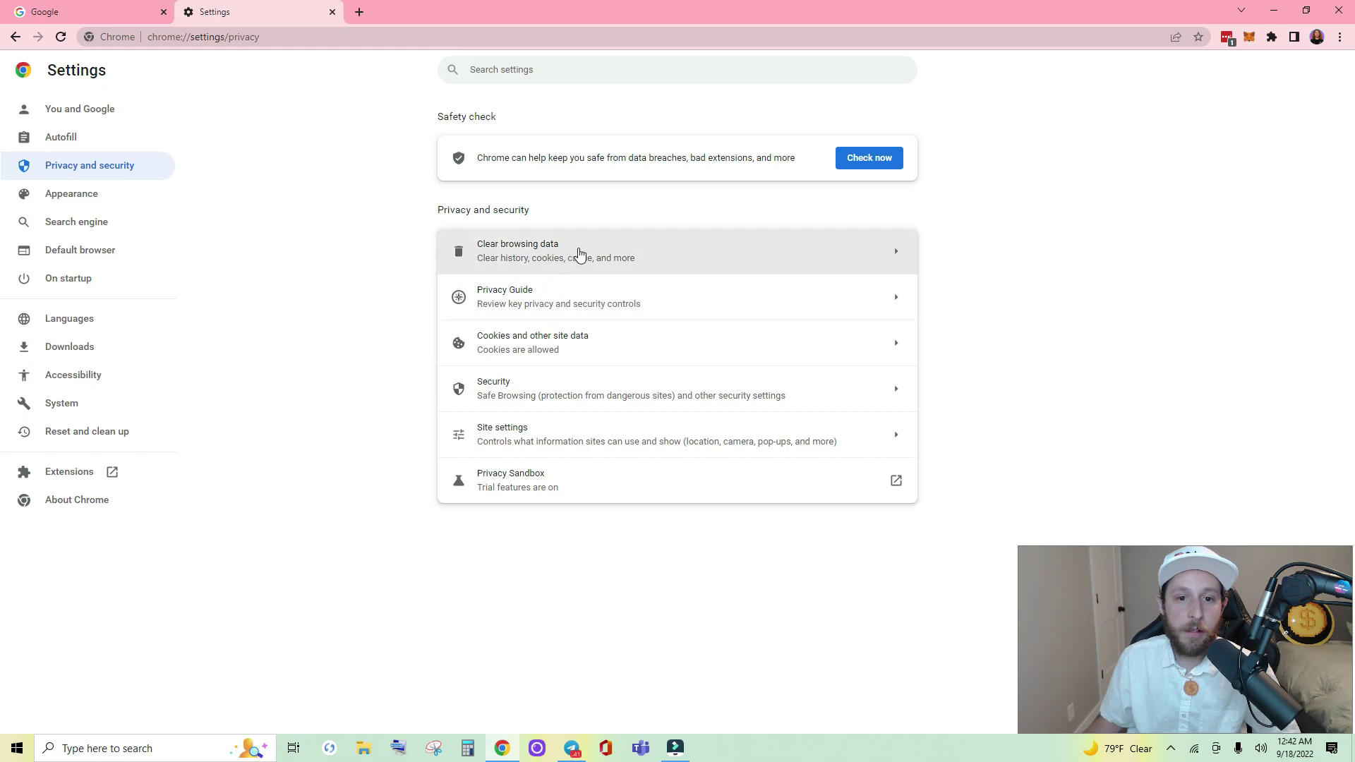
click(578, 254)
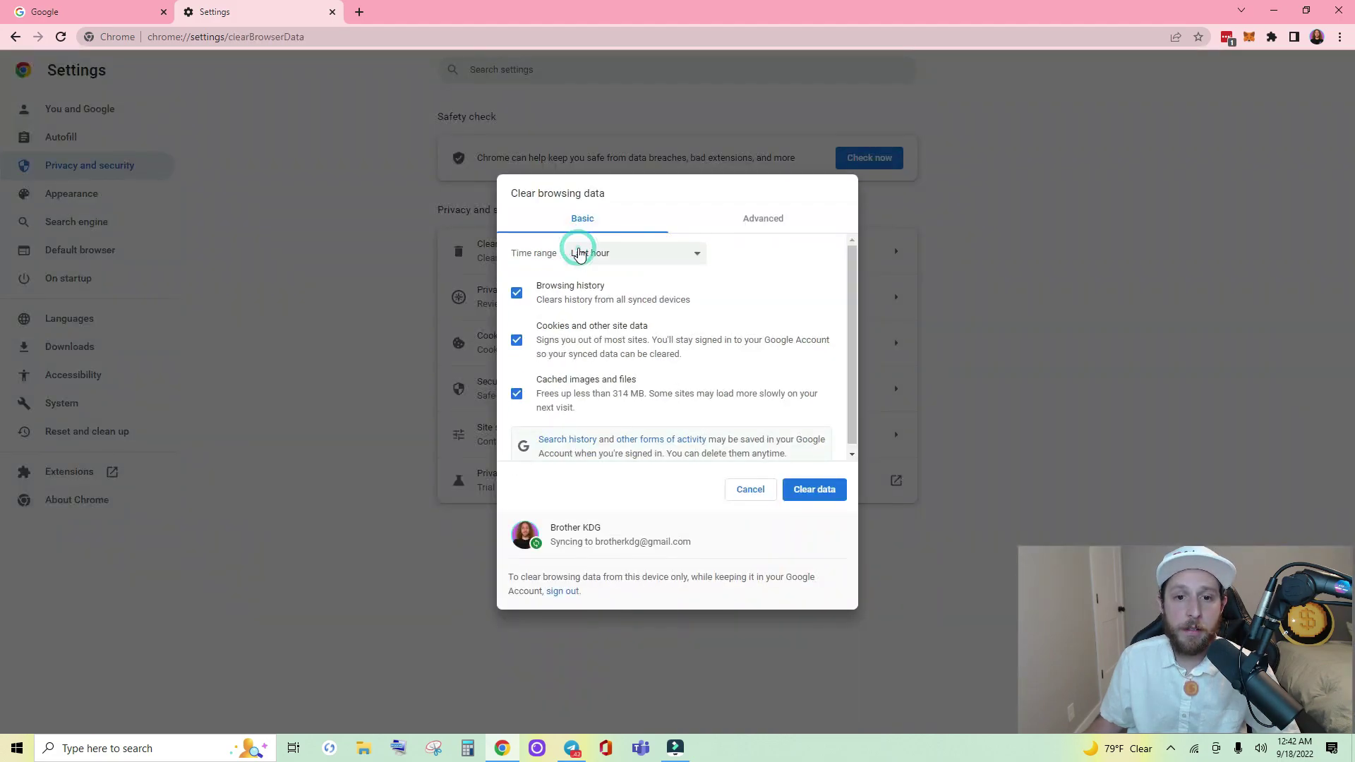
click(814, 491)
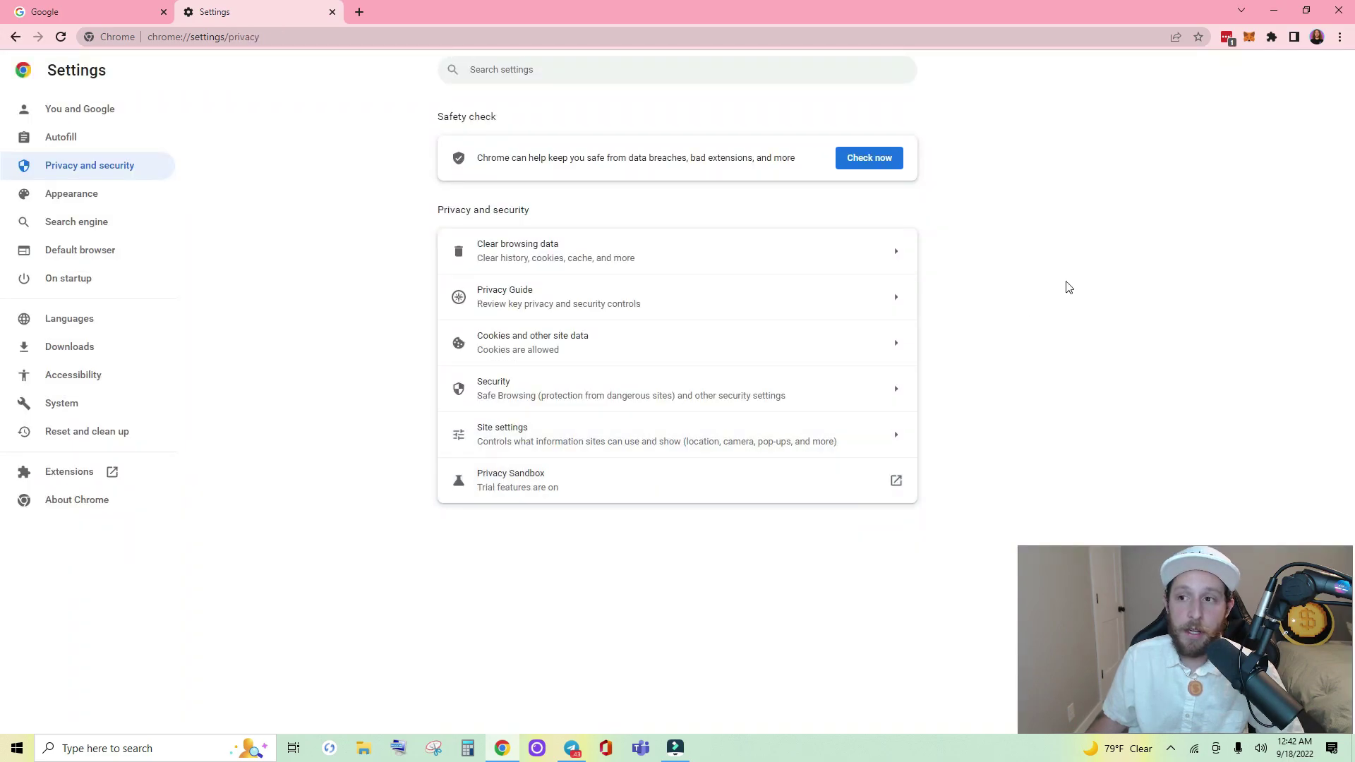
click(1349, 9)
click(500, 747)
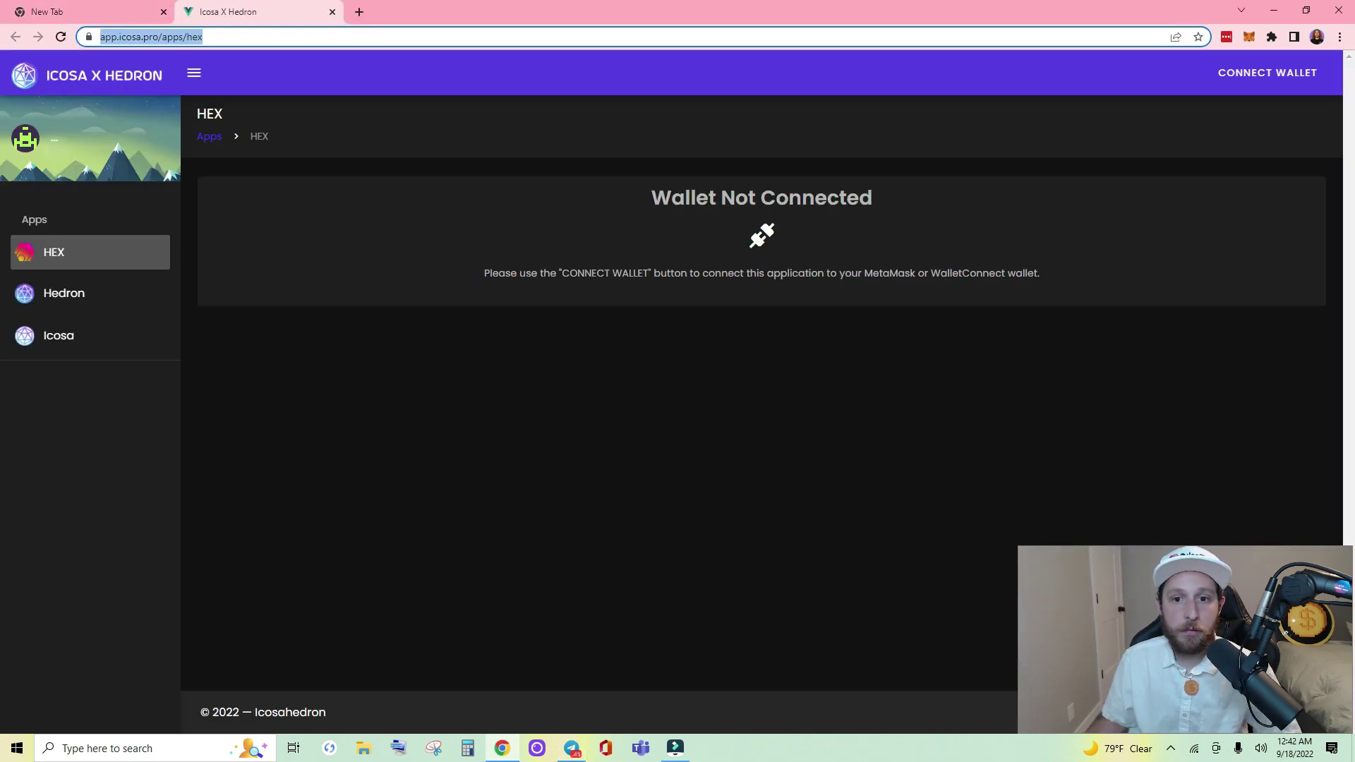
- Choose MetaMask from the Connect Wallet choices, retrying until its notification window starts
click(1260, 86)
click(1257, 115)
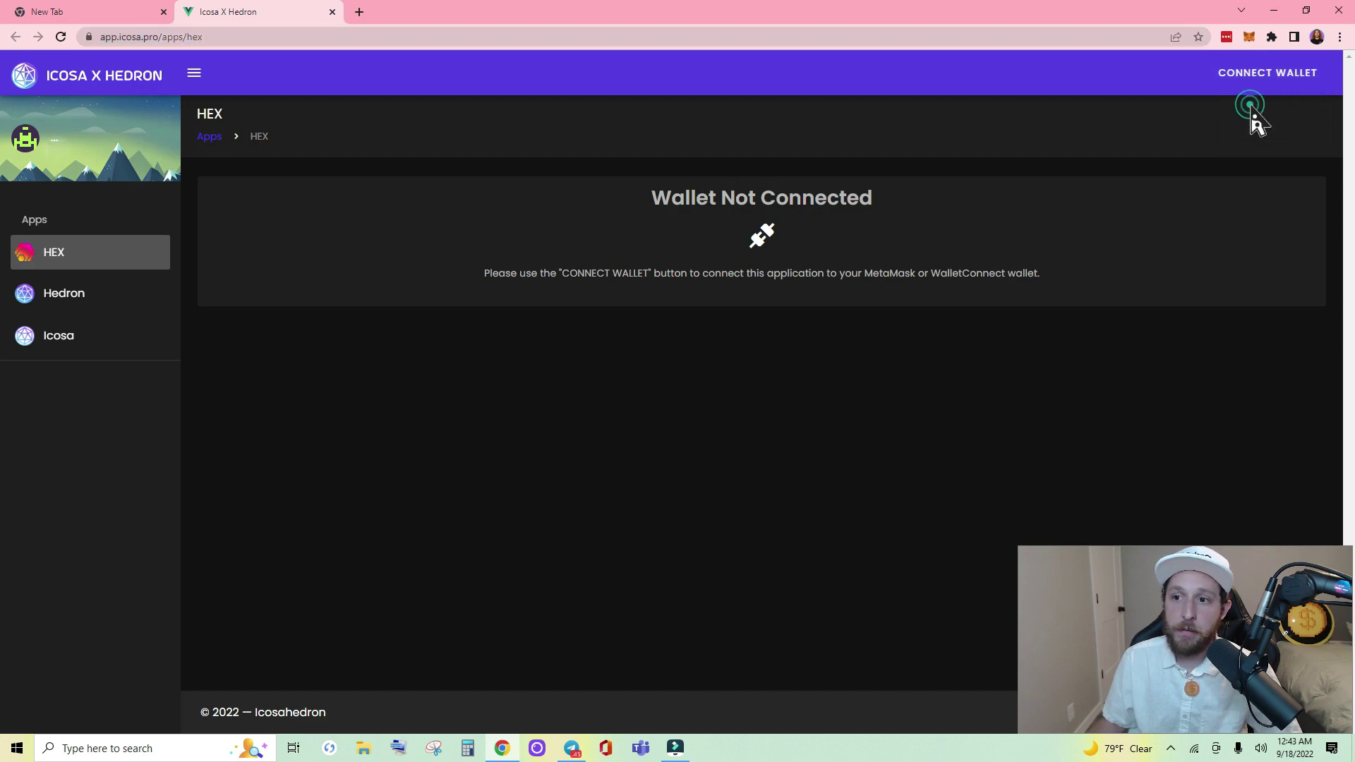
click(1259, 81)
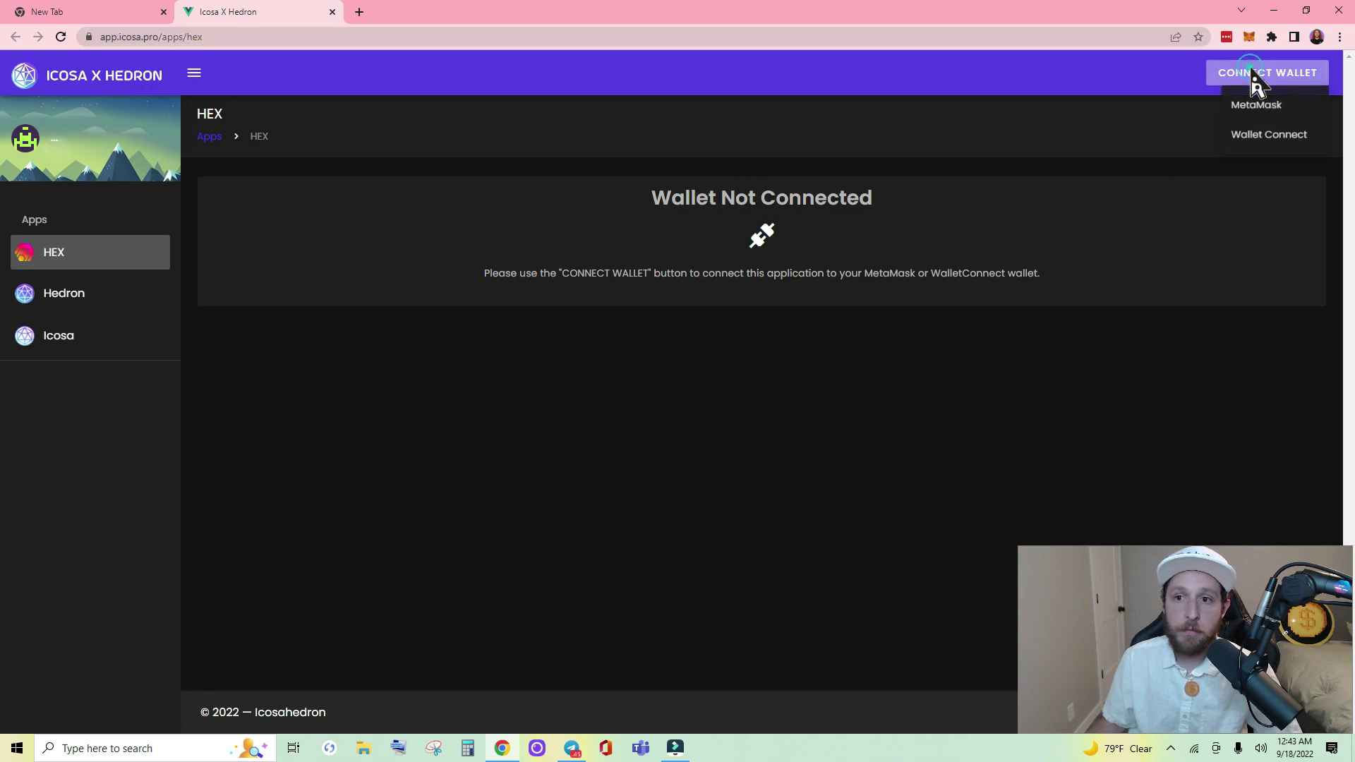
click(1247, 108)
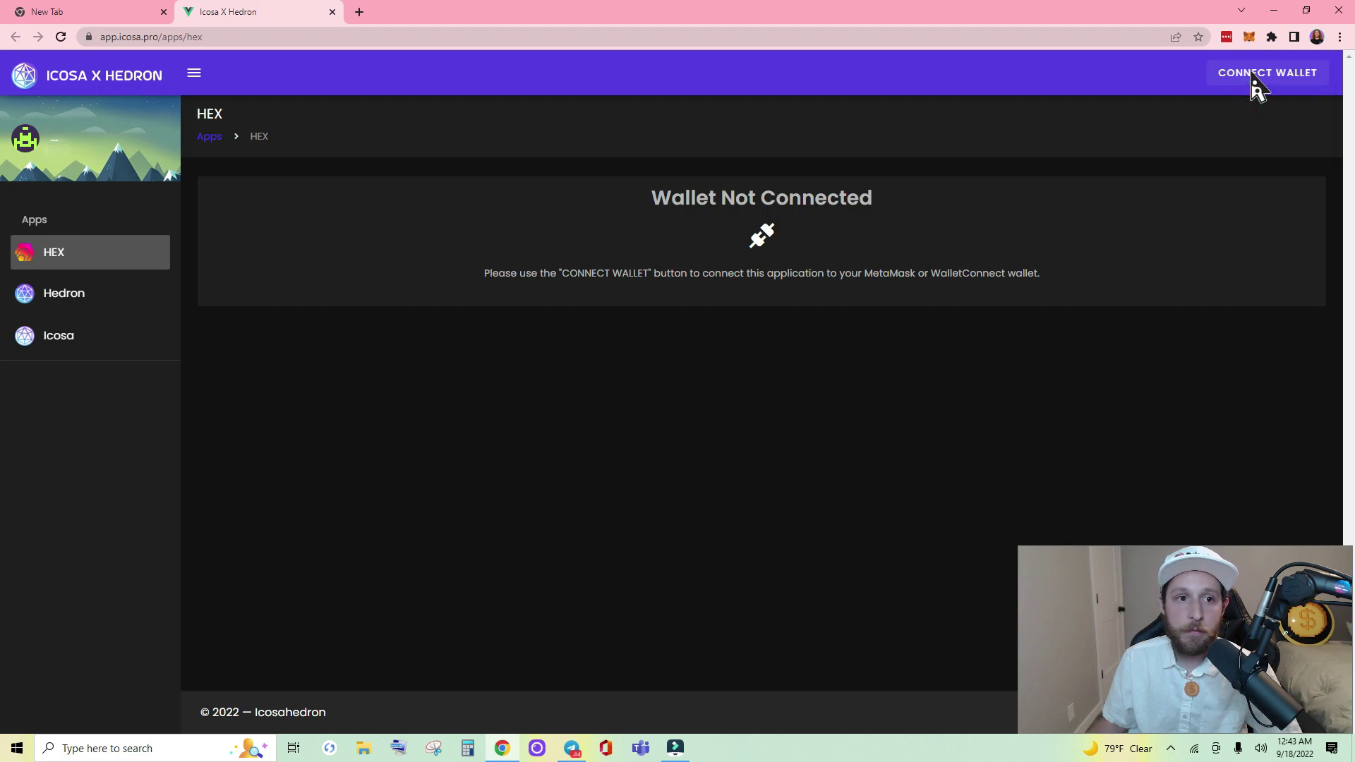
click(1255, 85)
- Trim the address to app.icosa.pro and reload the site
click(358, 33)
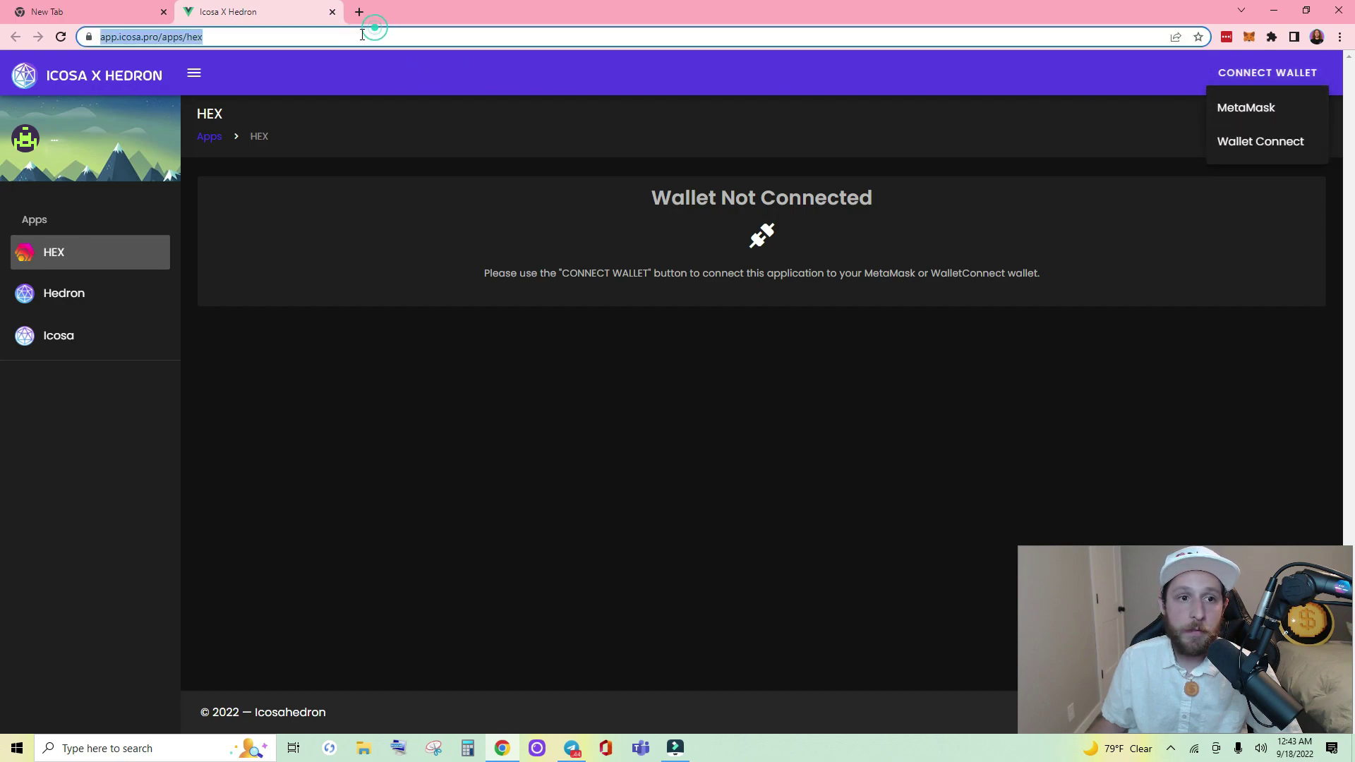
click(359, 34)
drag(332, 36, 195, 40)
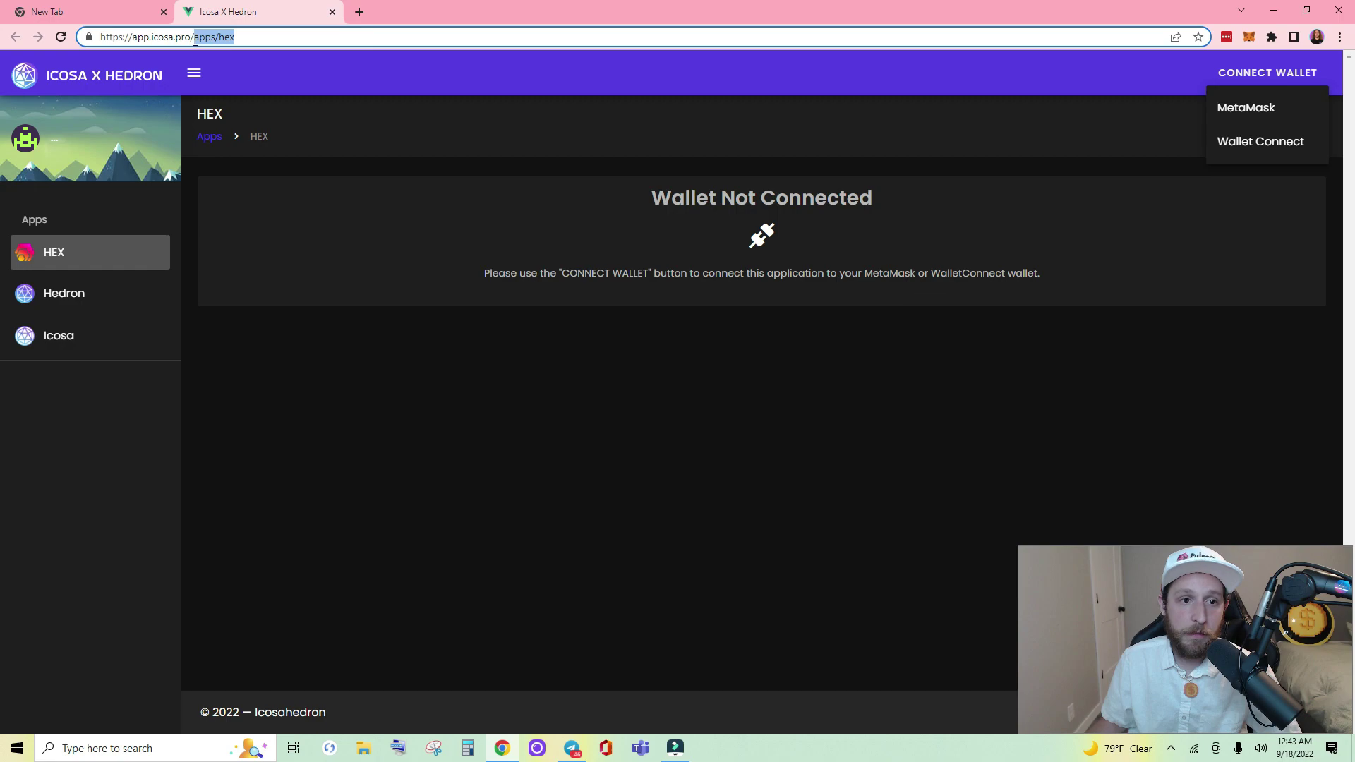
key(BackSpace)
key(Return)
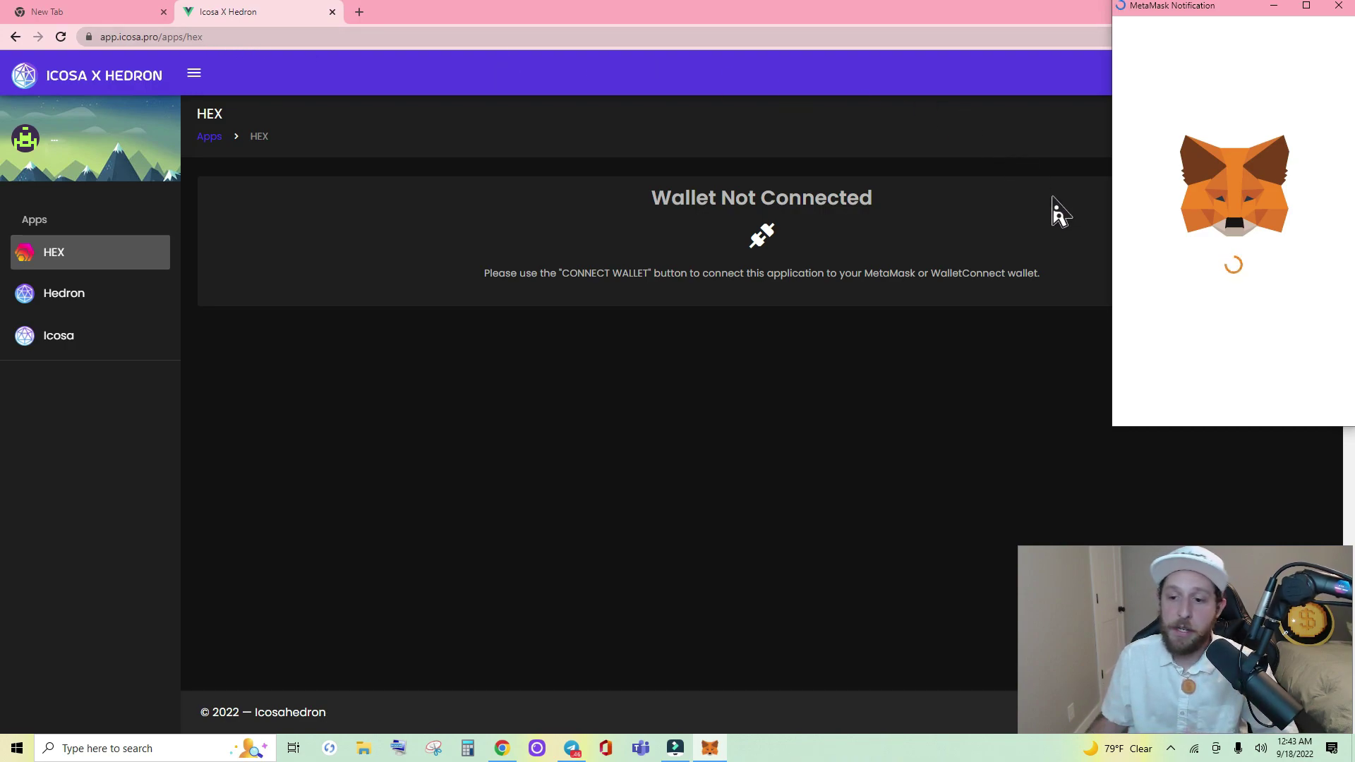
- Unlock MetaMask with the wallet password and open the Create HEX Stake form
text(a)
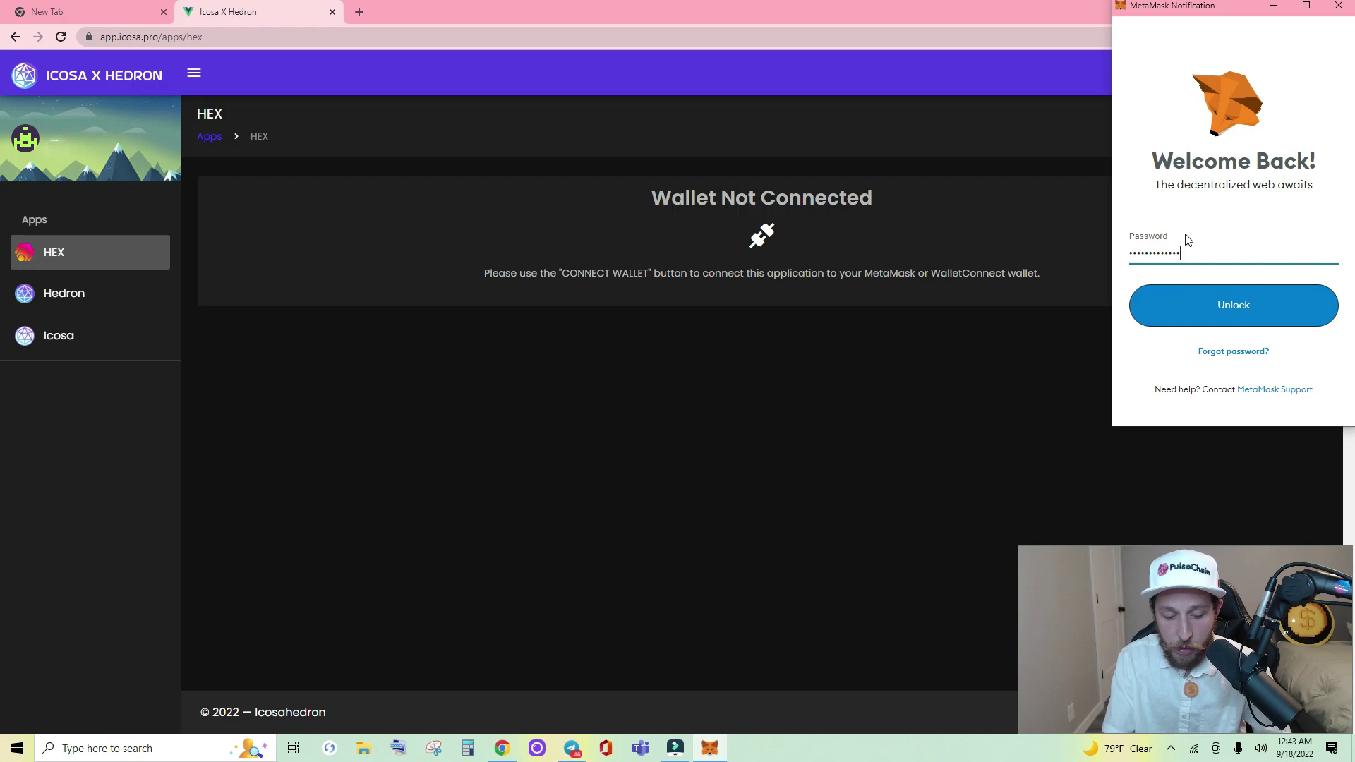
key(Return)
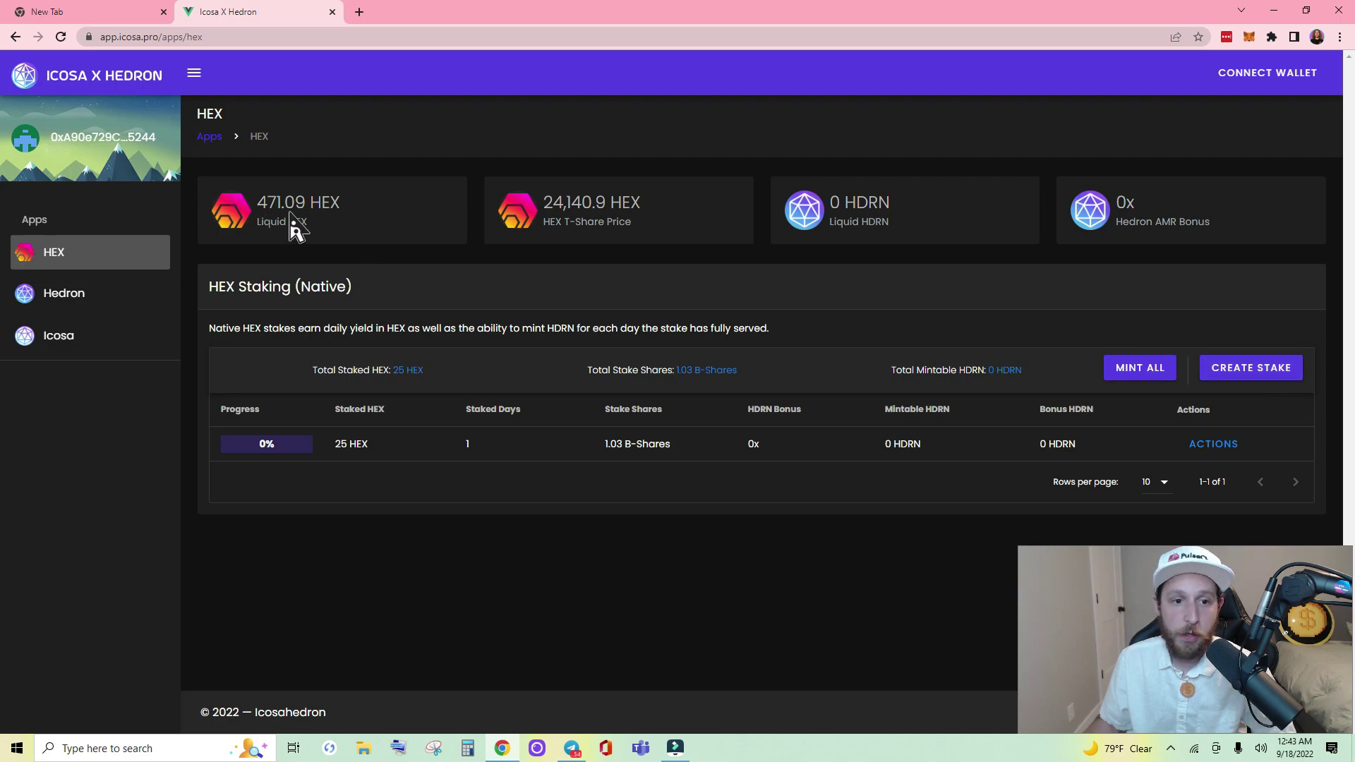
click(1229, 374)
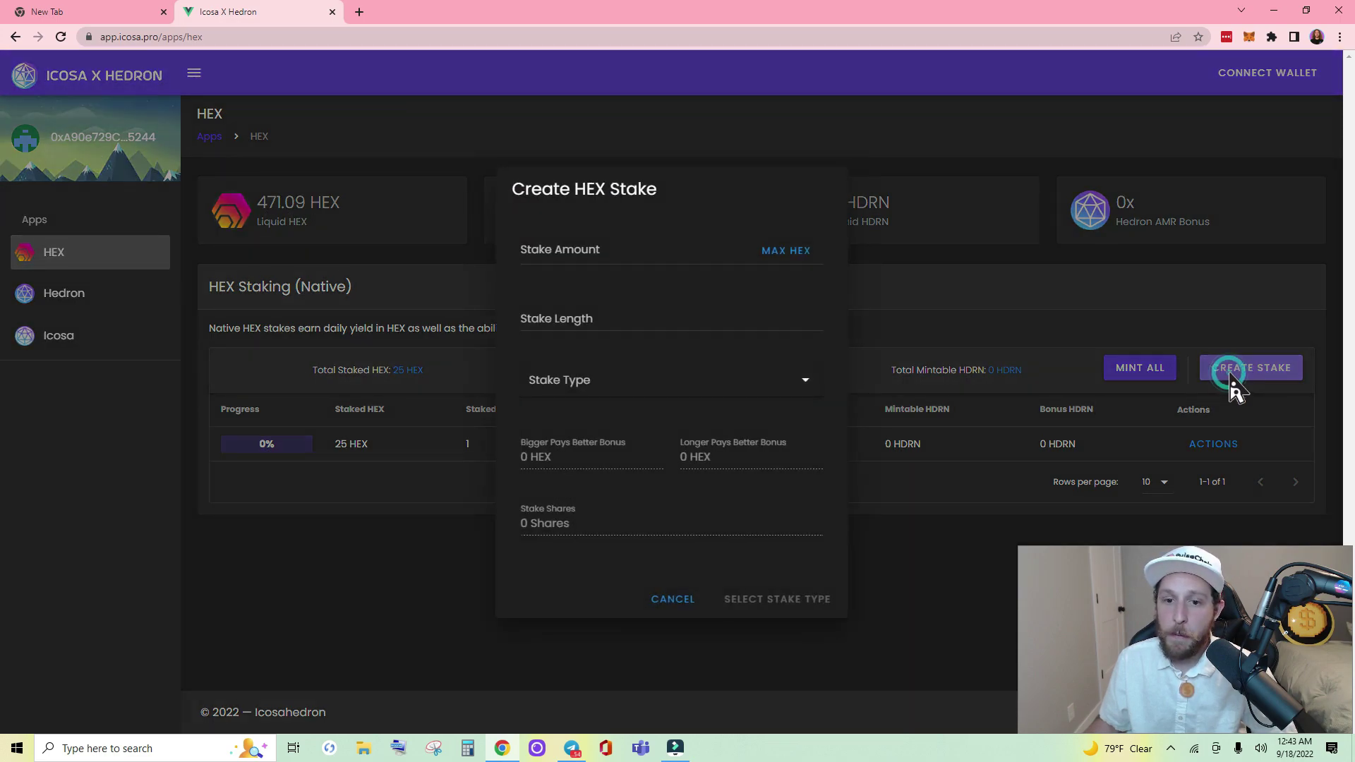
- Fill in a 25 HEX amount, 1-day length and Native (HEX) type, then submit with STAKE HEX
click(593, 251)
text(25)
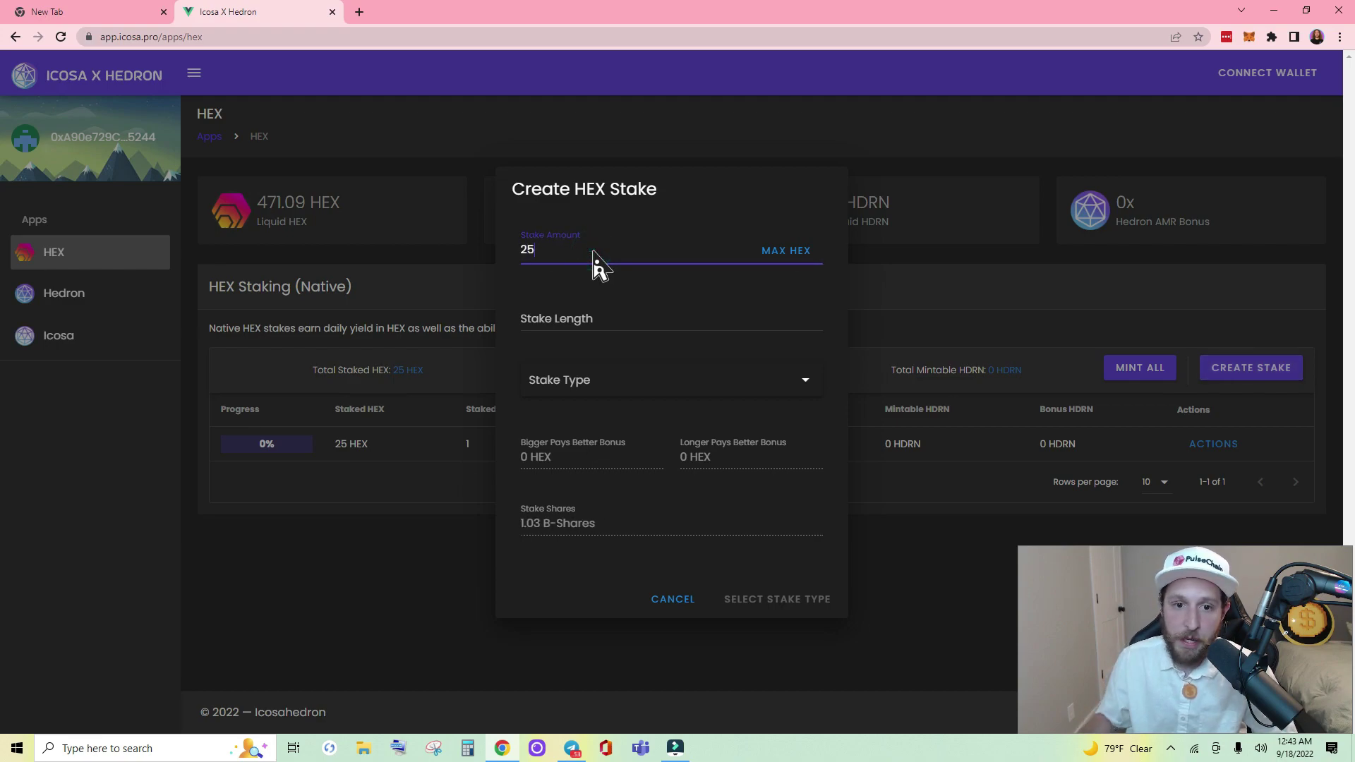
click(575, 326)
text(1)
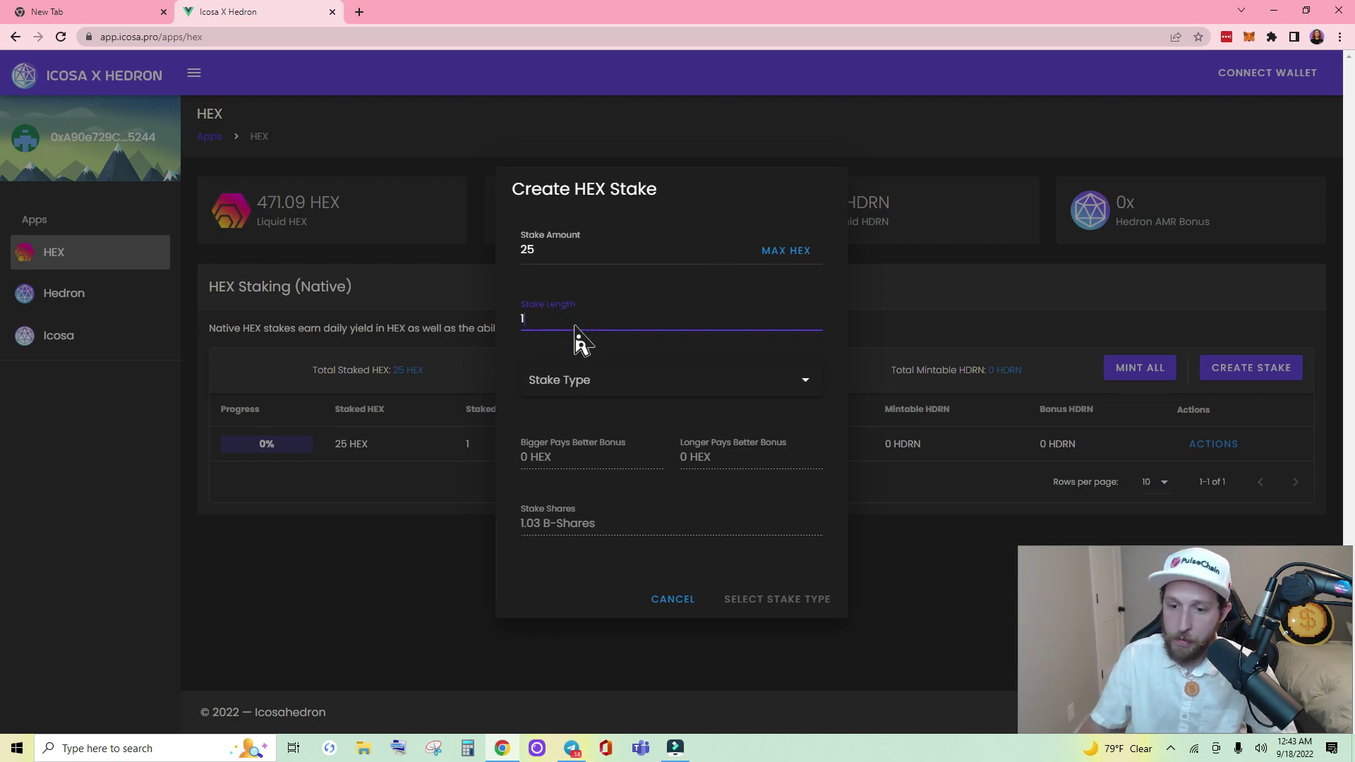
click(602, 382)
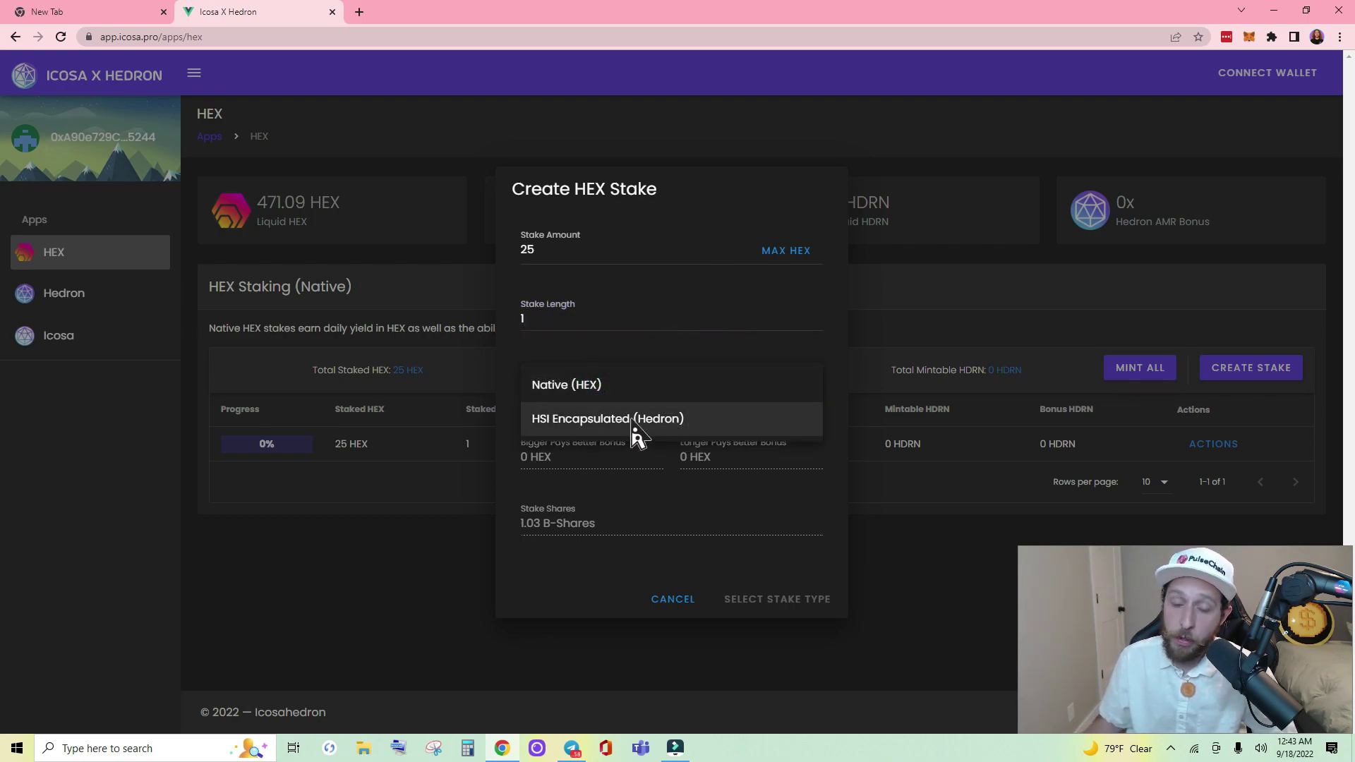
click(627, 389)
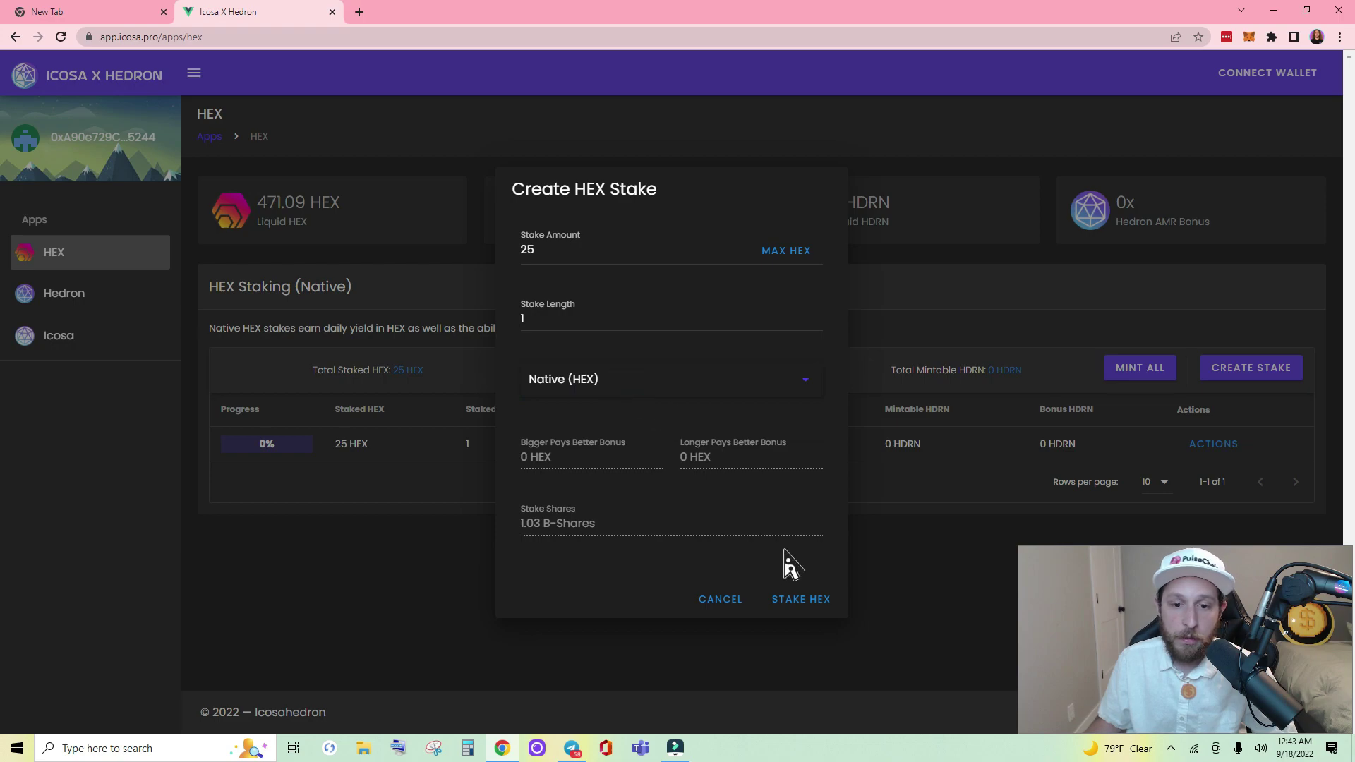
click(783, 598)
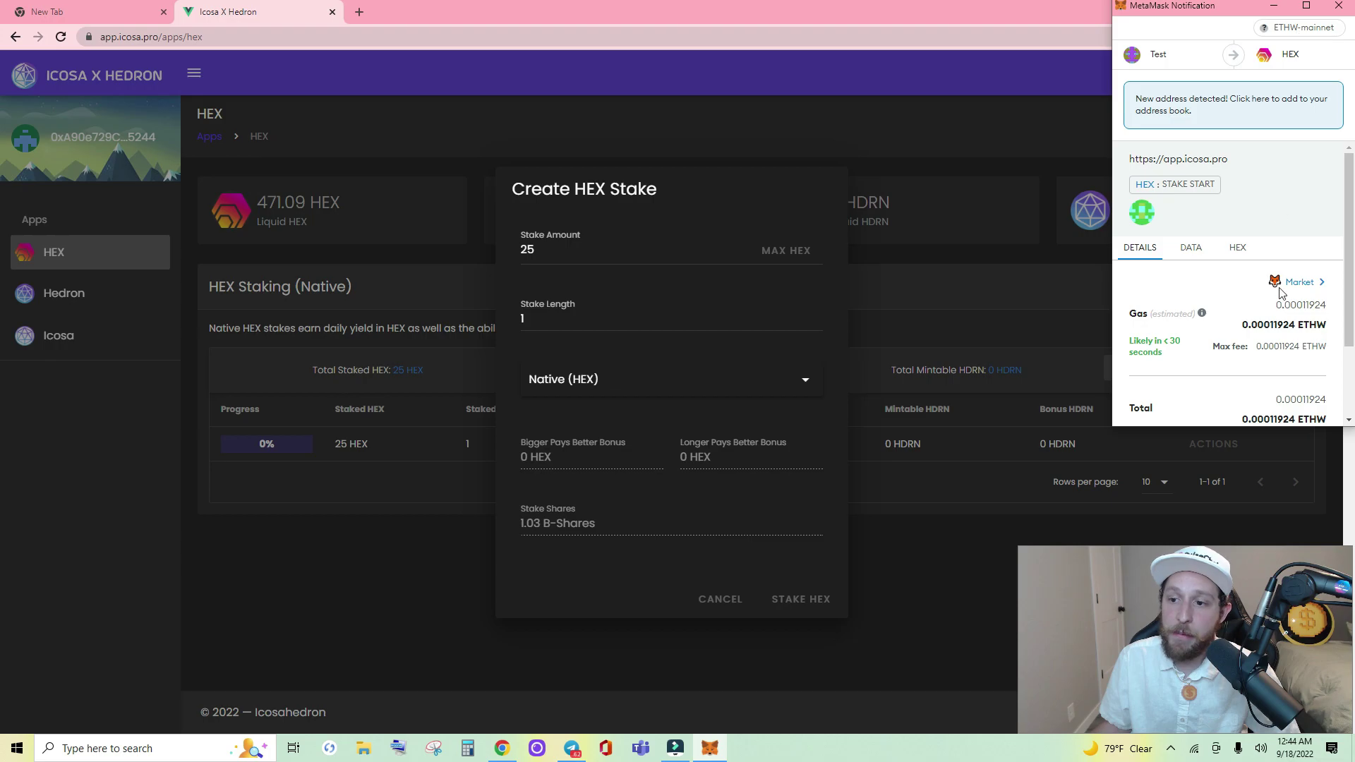
- Confirm the HEX Stake Start transaction in MetaMask, check it in the expanded view, and return to the staking page
scroll(1280, 293, down, 3)
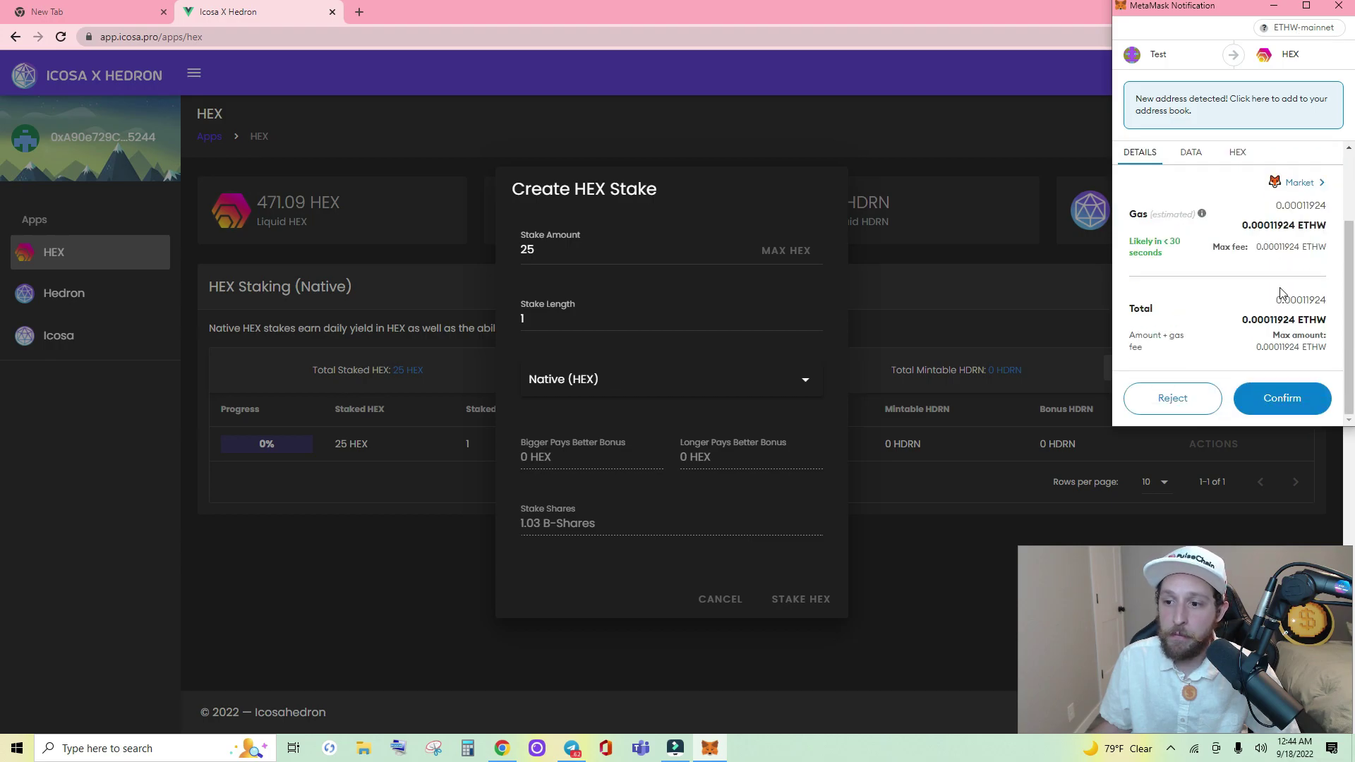
click(1287, 407)
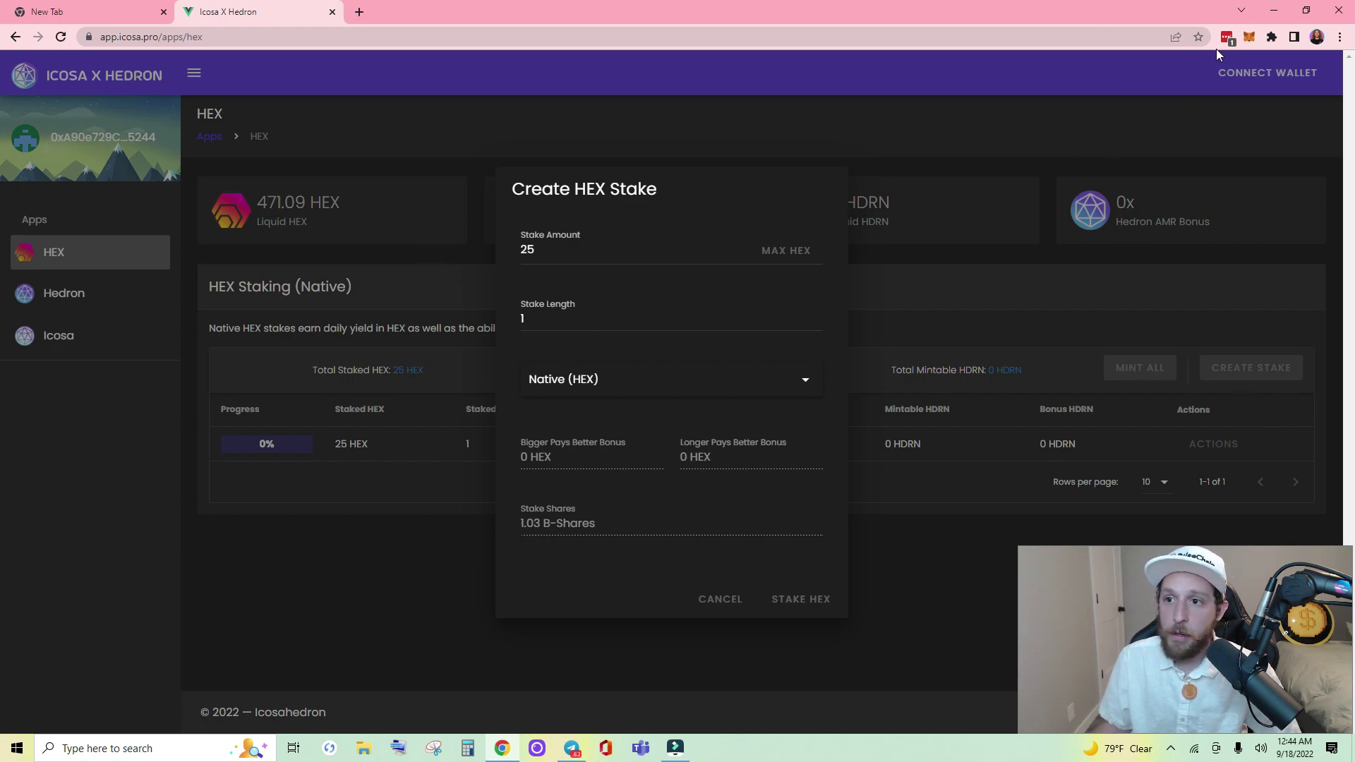
click(1247, 36)
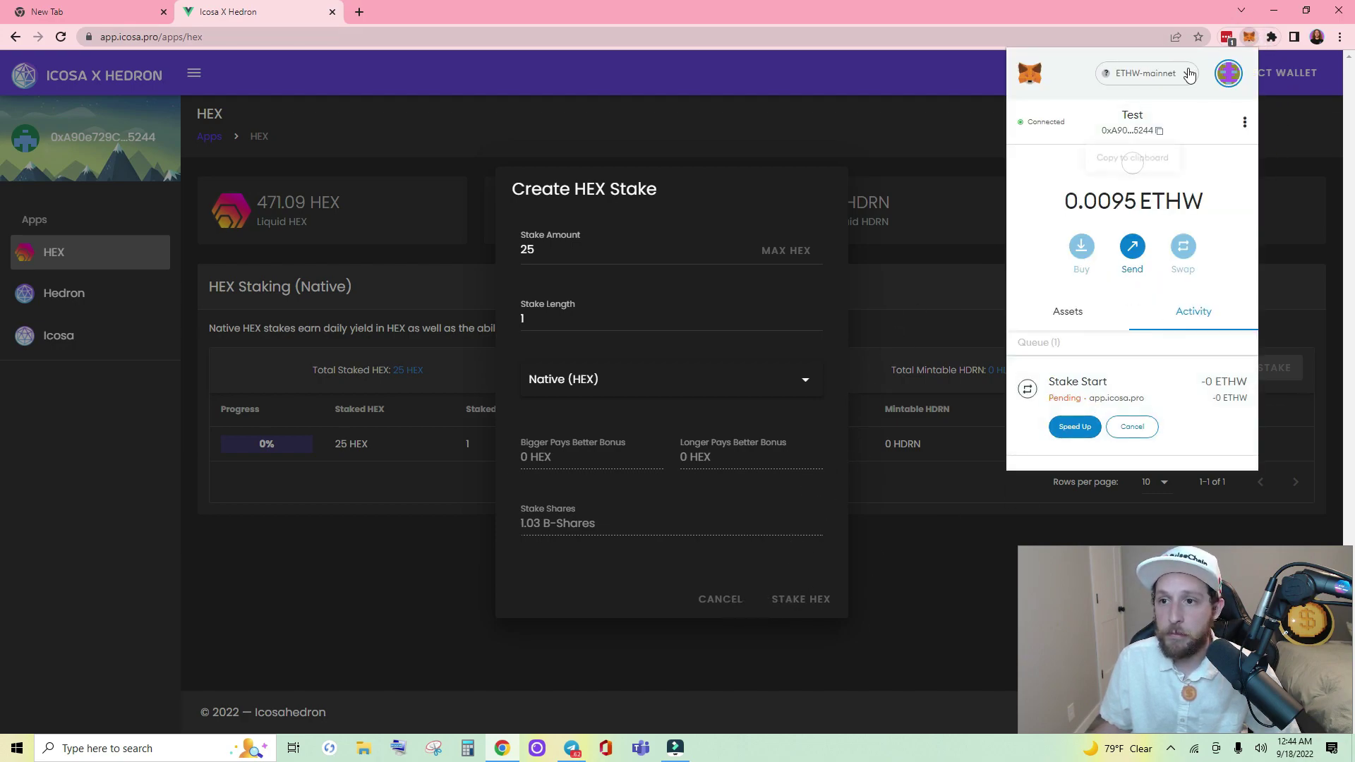
click(1244, 122)
click(1168, 186)
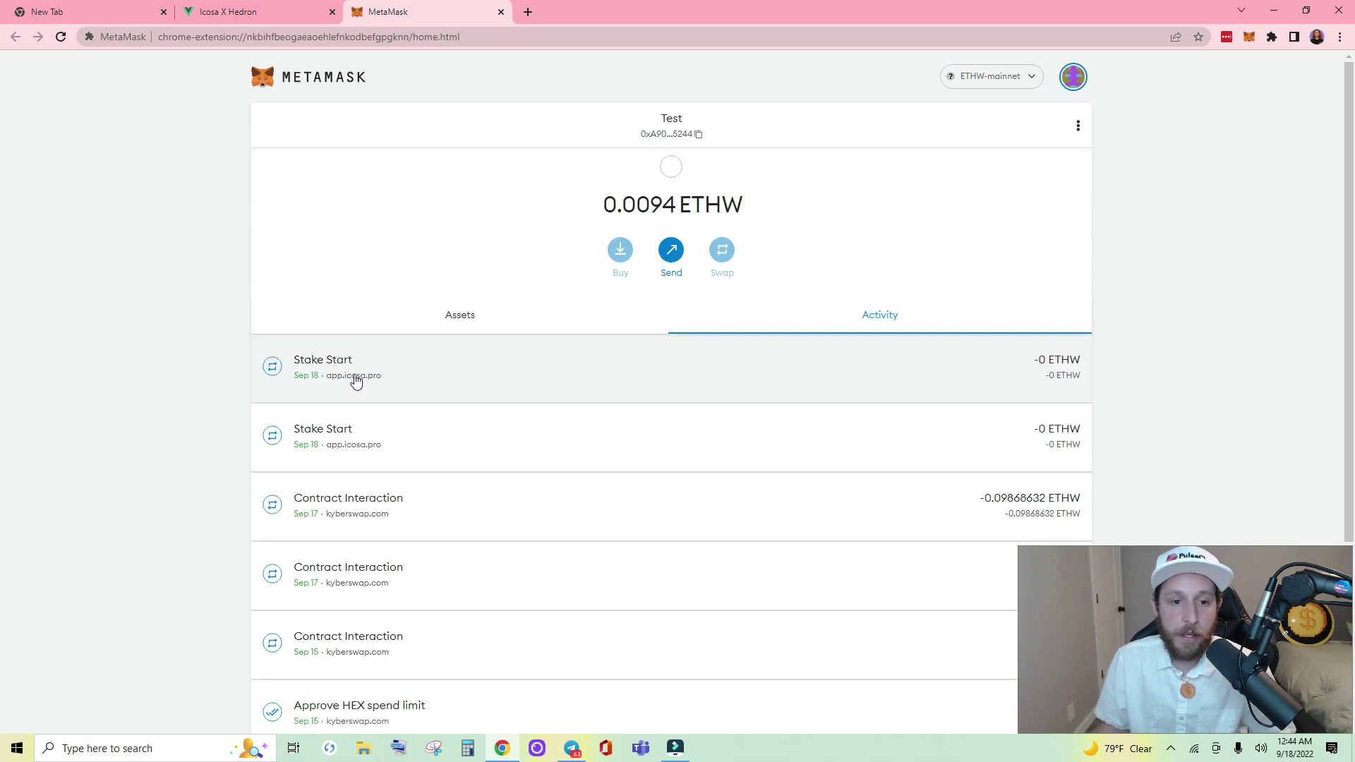
click(244, 16)
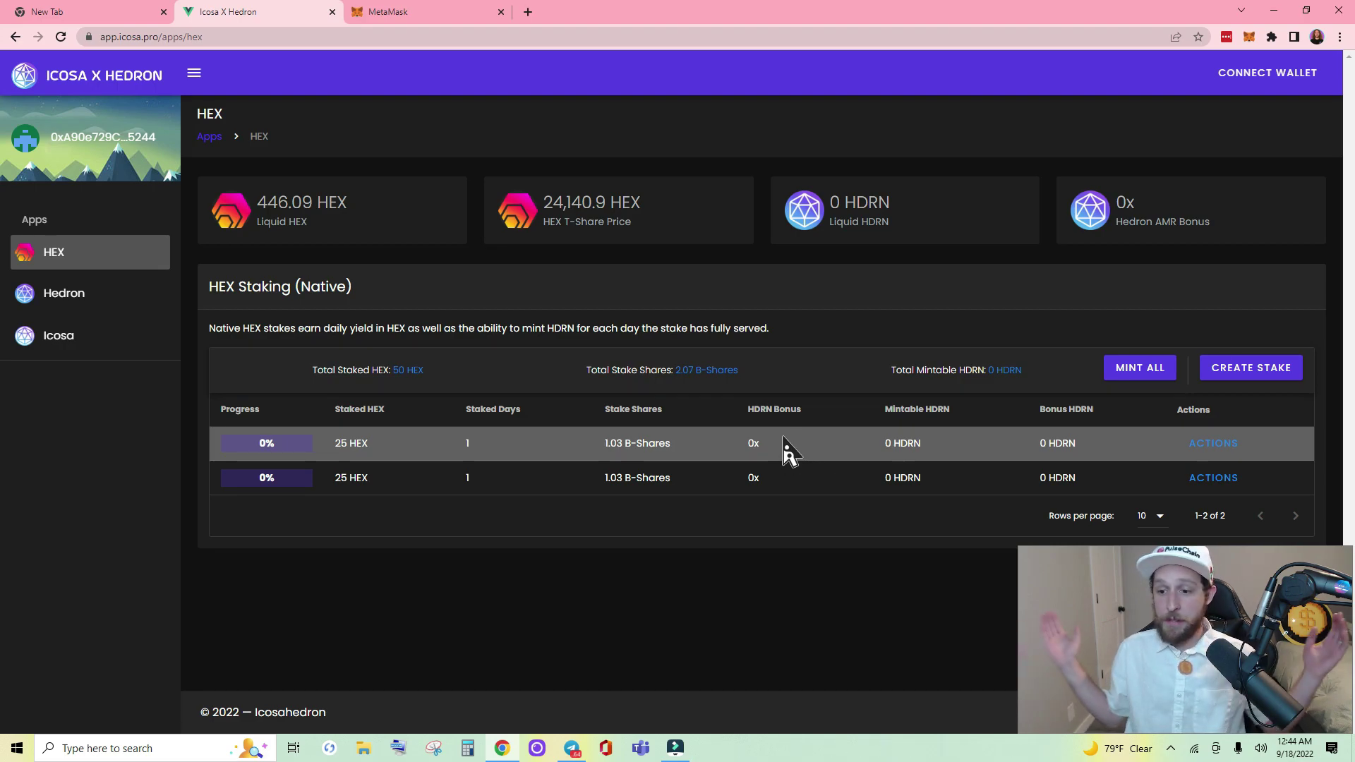
click(1231, 444)
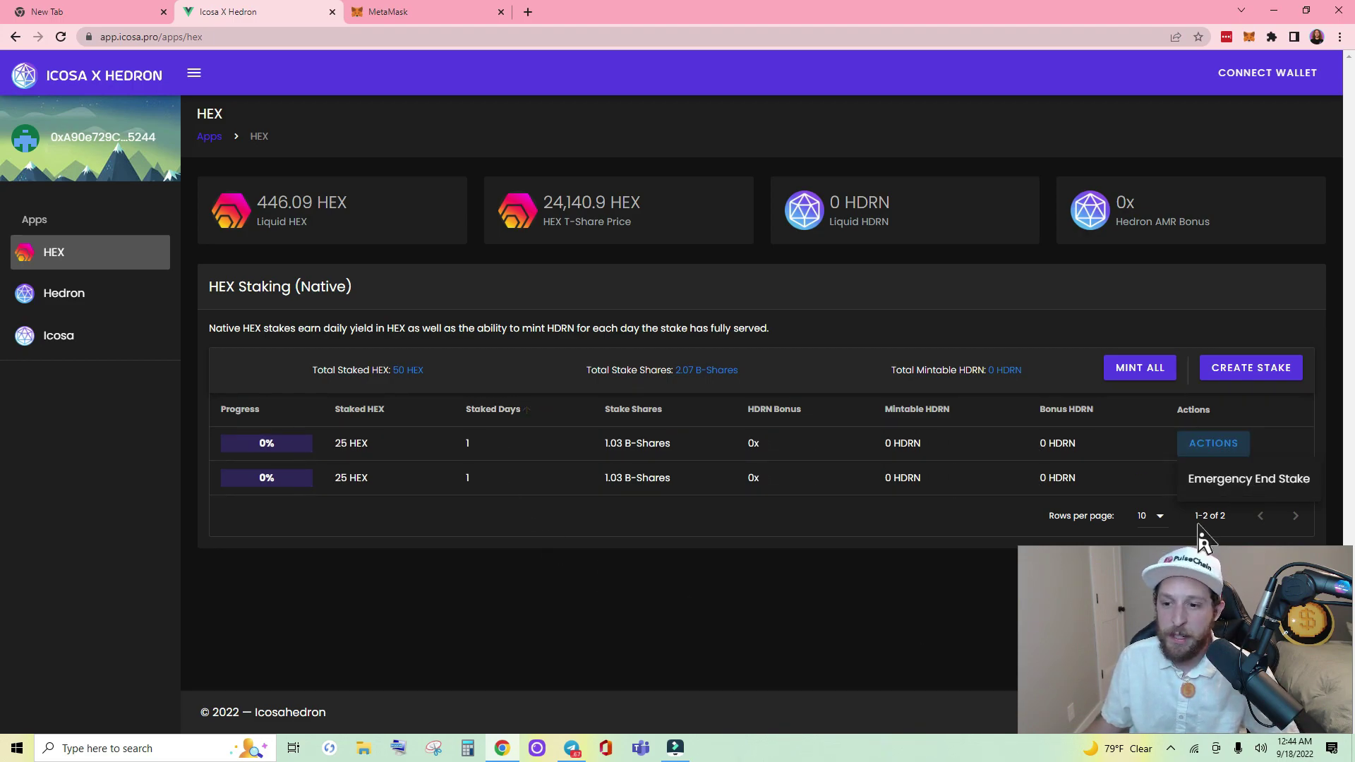
click(845, 636)
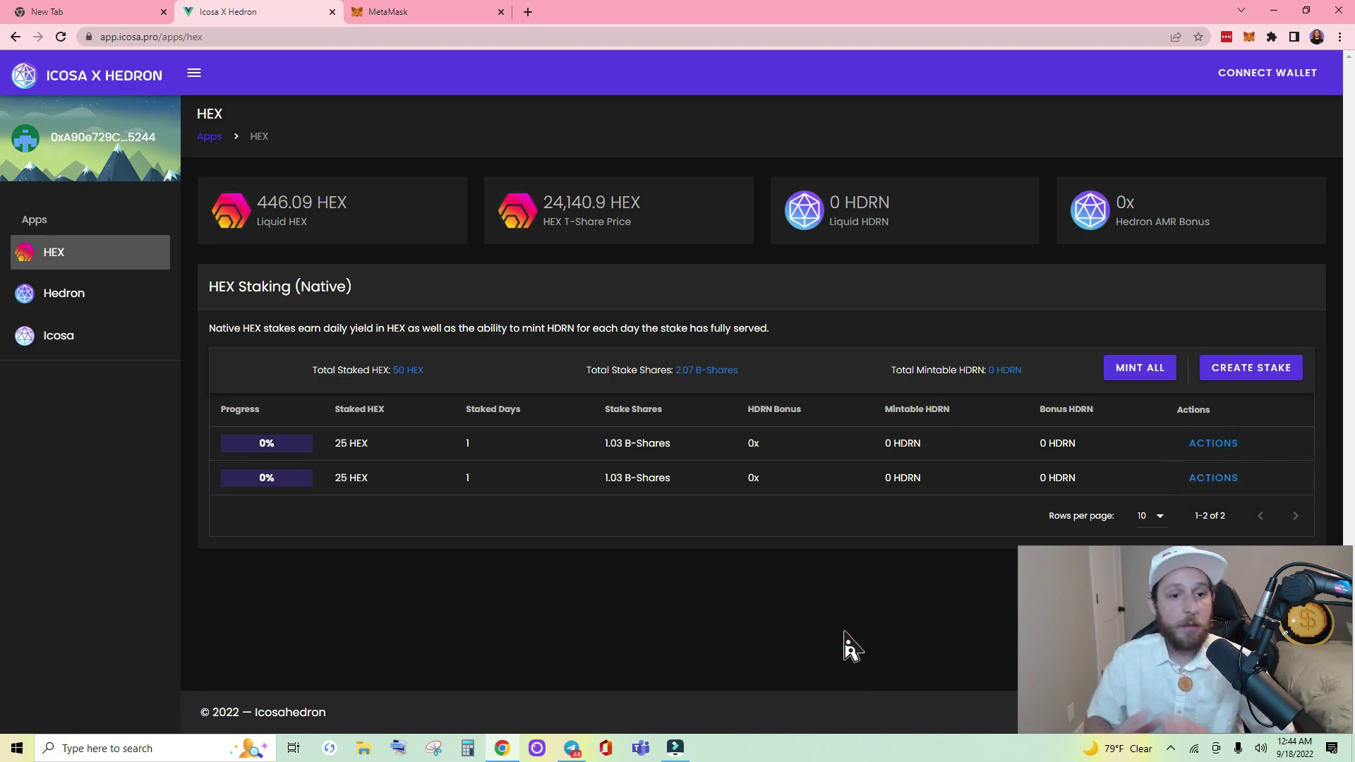